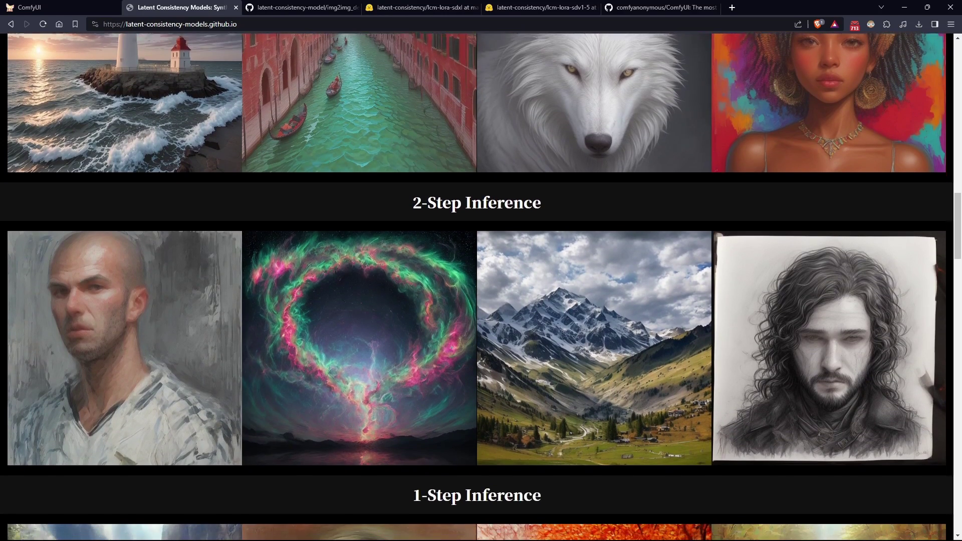
# Step: Scroll the LCM project page past the 2-Step and 1-Step Inference grids to More Generation Results (4-Steps)
pyautogui.scroll(-3, 476, 280)
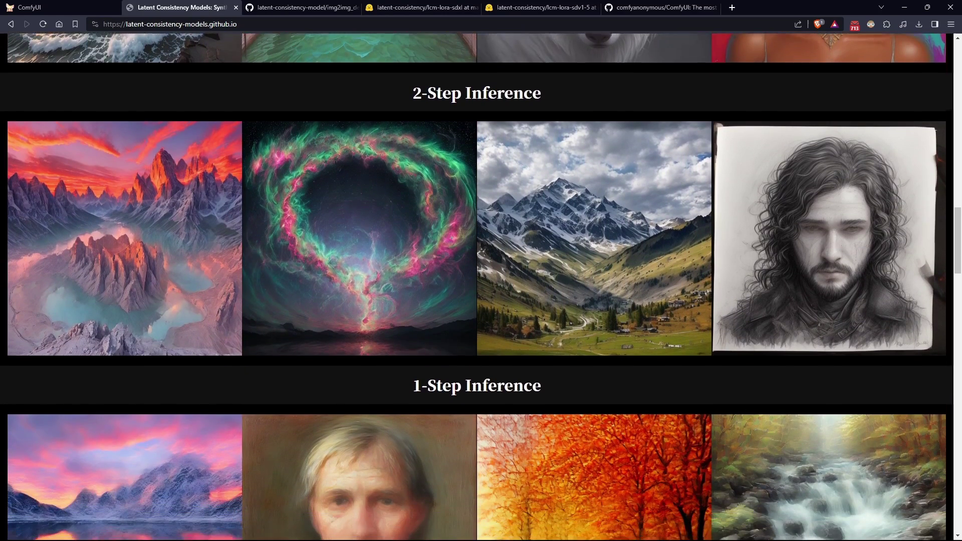
pyautogui.scroll(-3, 476, 286)
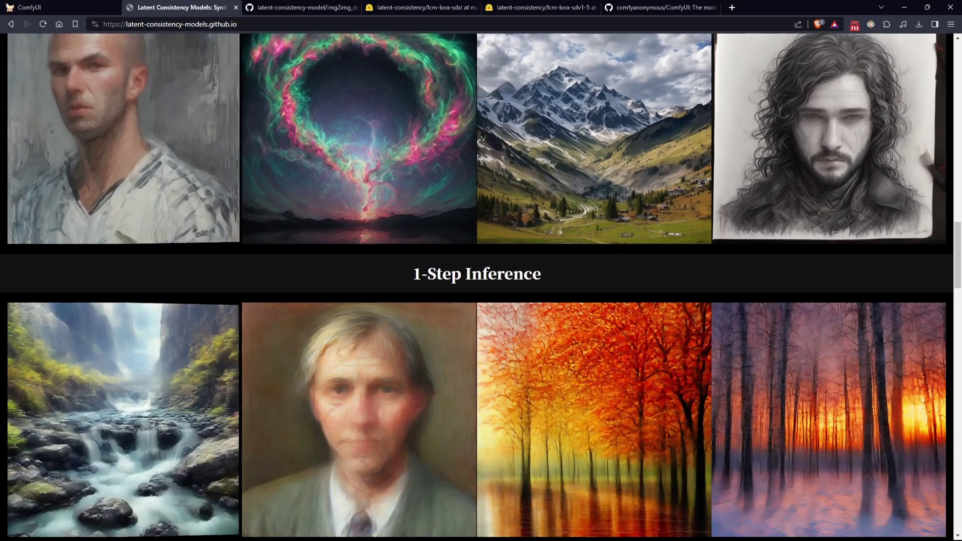
pyautogui.scroll(-3, 476, 281)
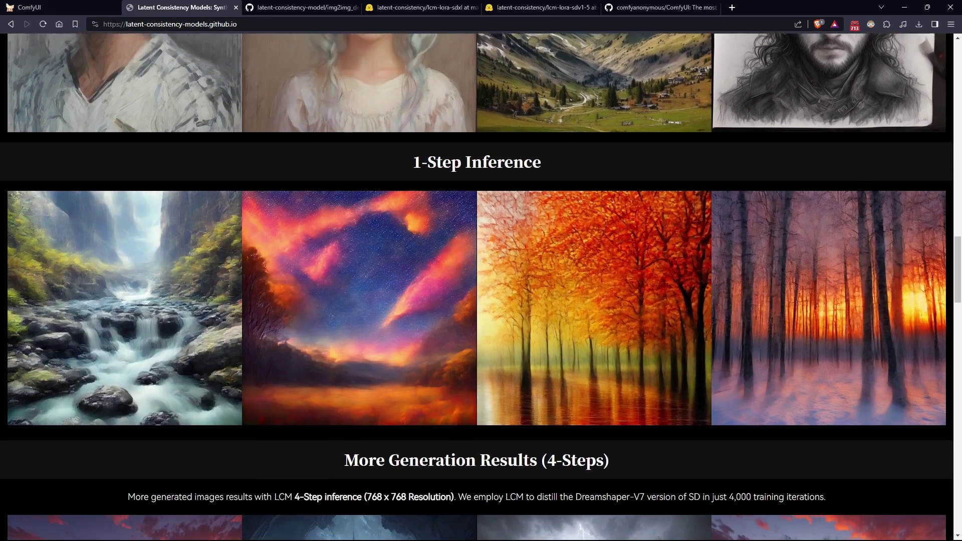
pyautogui.scroll(-3, 476, 281)
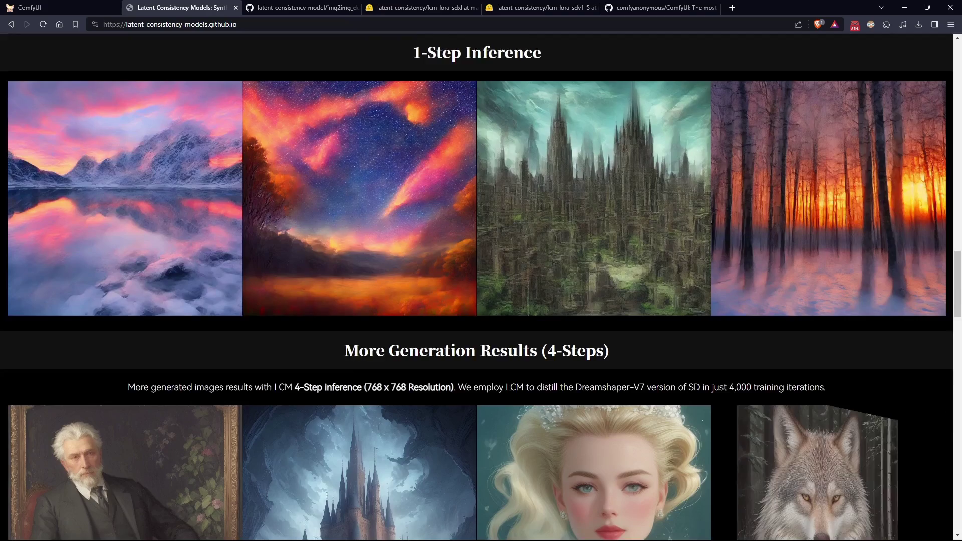
pyautogui.scroll(-3, 477, 280)
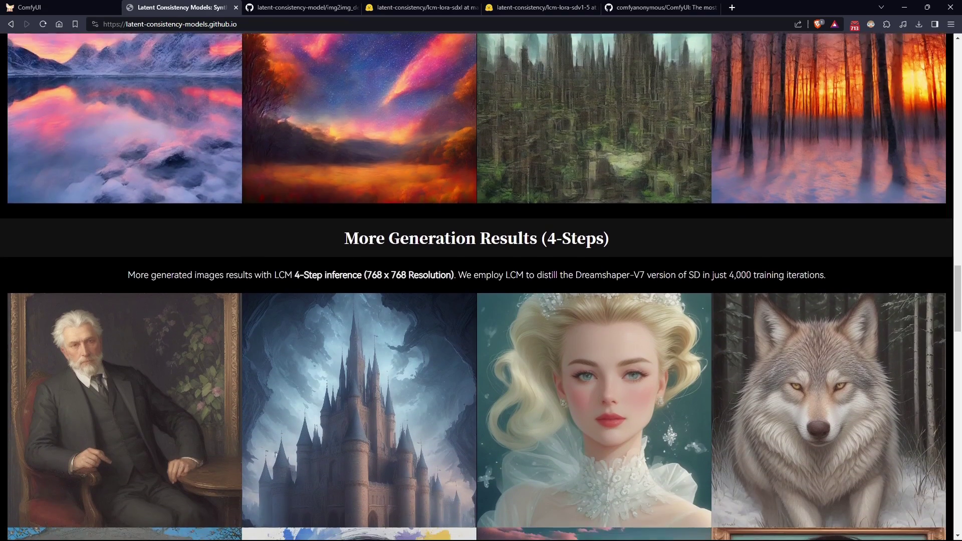
pyautogui.scroll(-3, 476, 280)
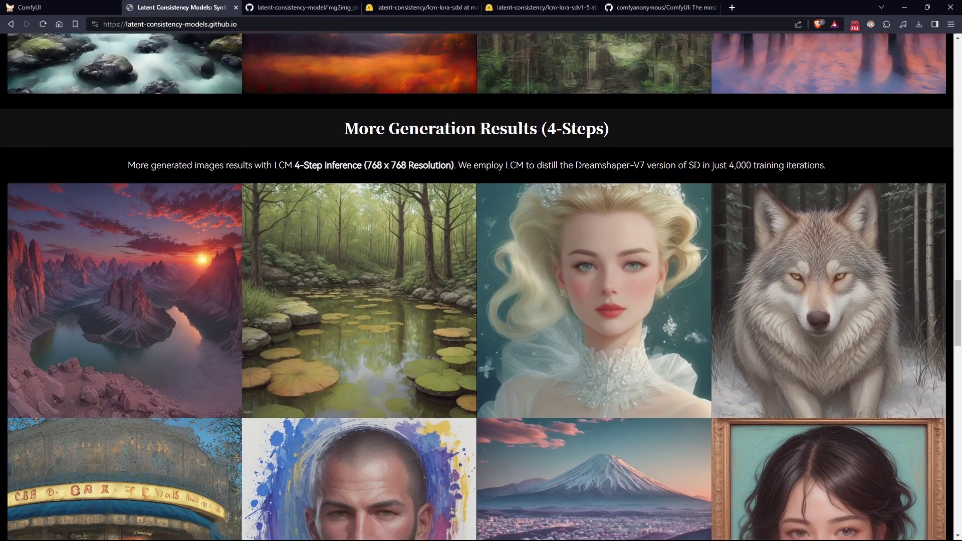
pyautogui.scroll(-2, 476, 281)
# Step: Go from the img2img_demo folder up to the latent-consistency-model repository root and start reading its README
pyautogui.click(292, 7)
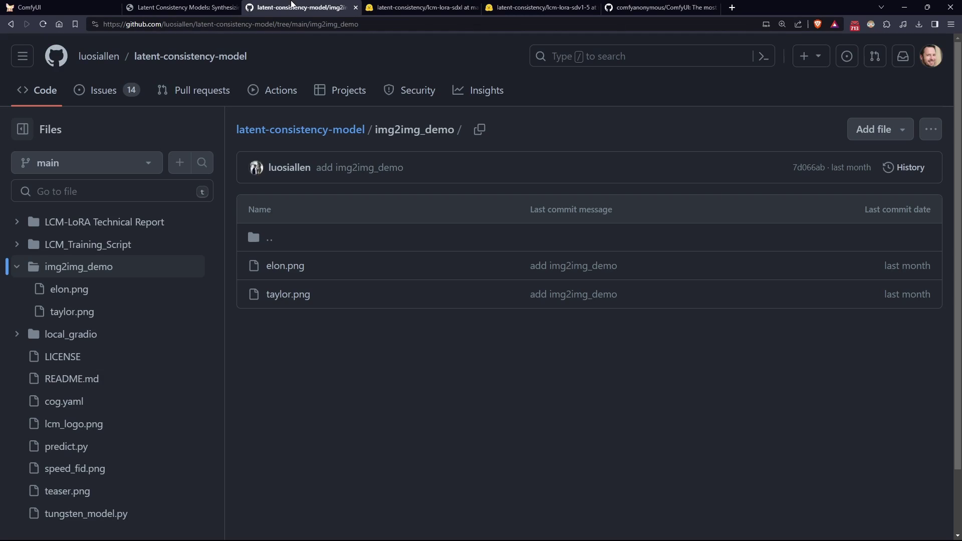
pyautogui.click(291, 128)
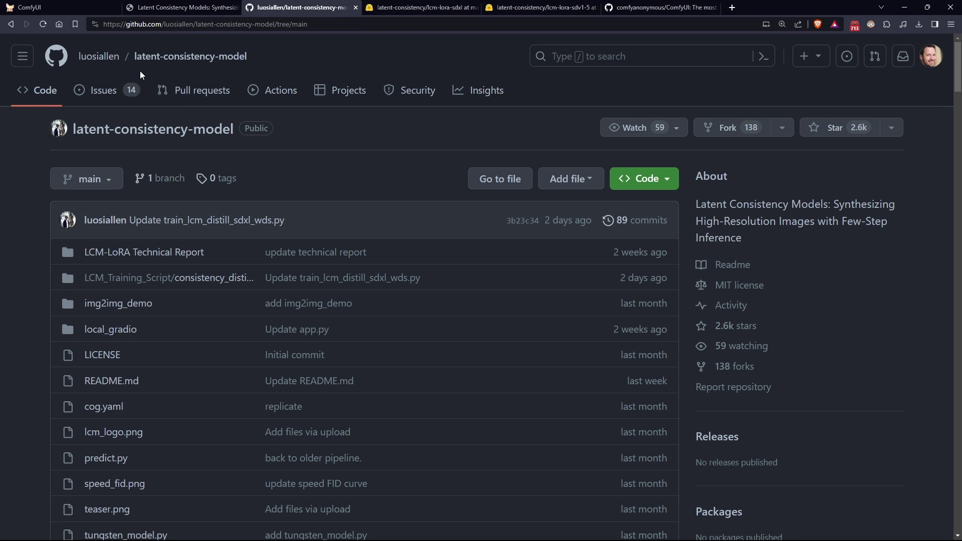
pyautogui.scroll(-8, 65, 241)
pyautogui.scroll(-1, 66, 241)
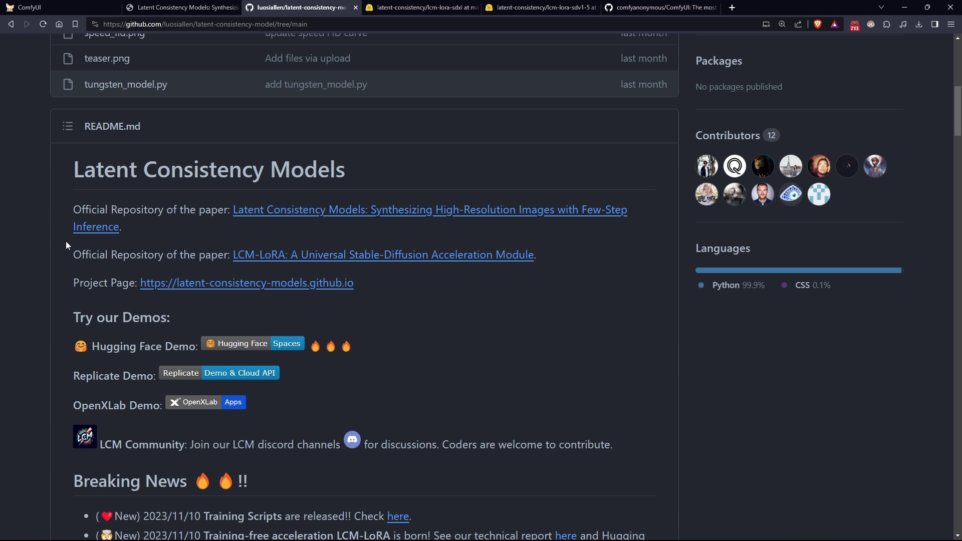
pyautogui.scroll(-1, 66, 245)
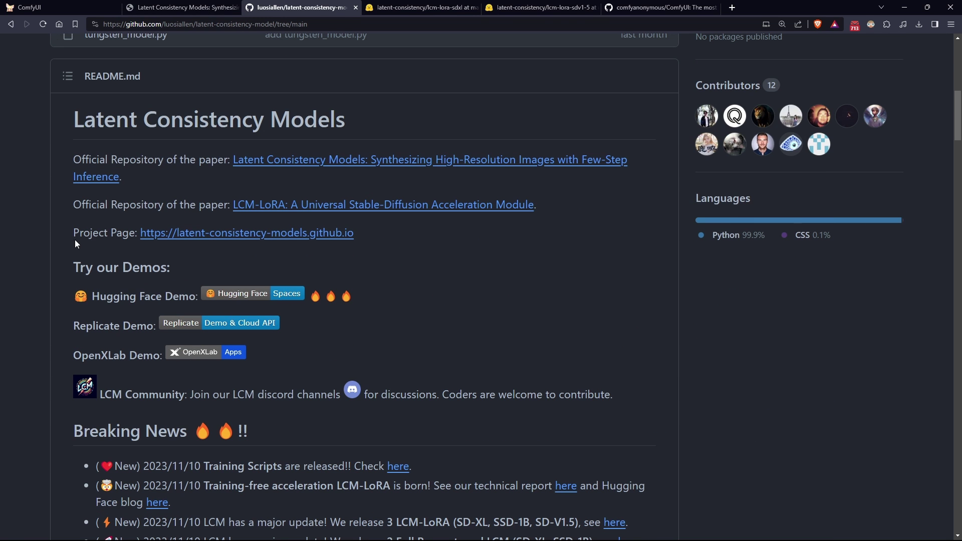
pyautogui.scroll(-1, 76, 244)
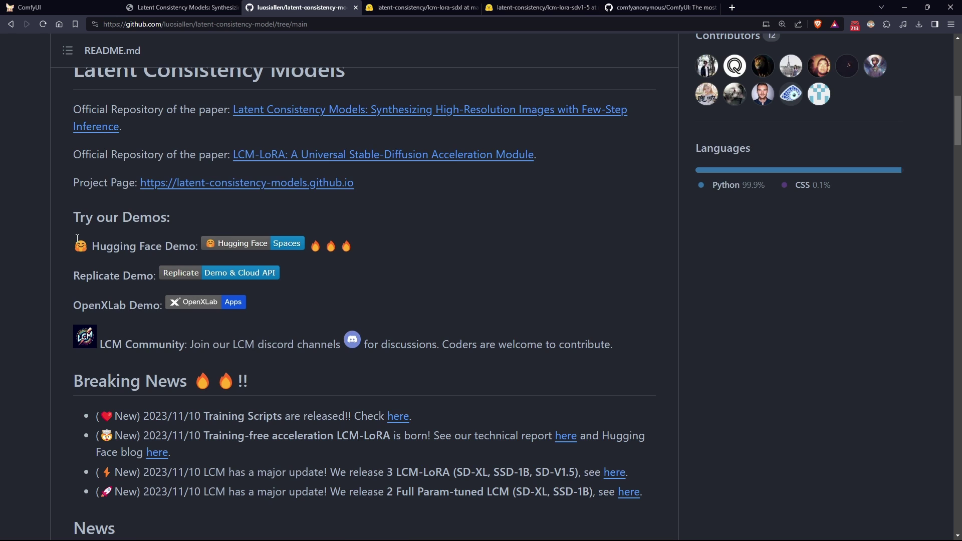
pyautogui.scroll(-1, 77, 238)
pyautogui.scroll(-1, 76, 239)
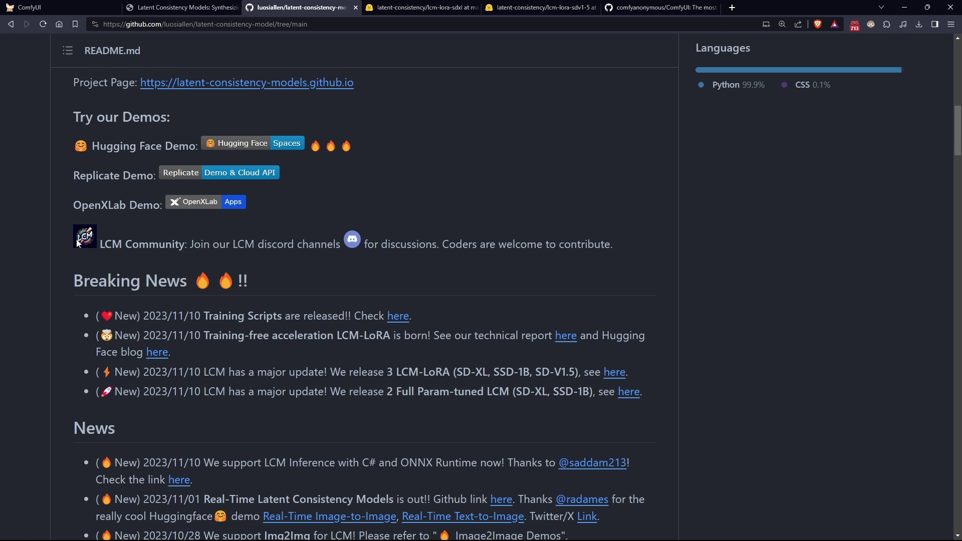
pyautogui.scroll(-1, 77, 239)
pyautogui.scroll(-1, 78, 239)
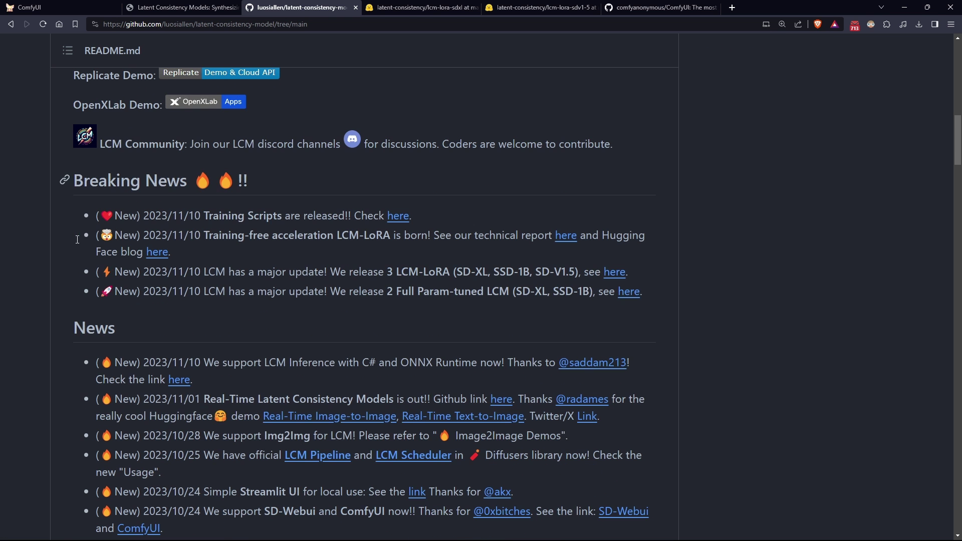
pyautogui.scroll(-1, 78, 241)
# Step: Scroll the README down to the FID / Inference Time chart and Usage section
pyautogui.scroll(-6, 76, 239)
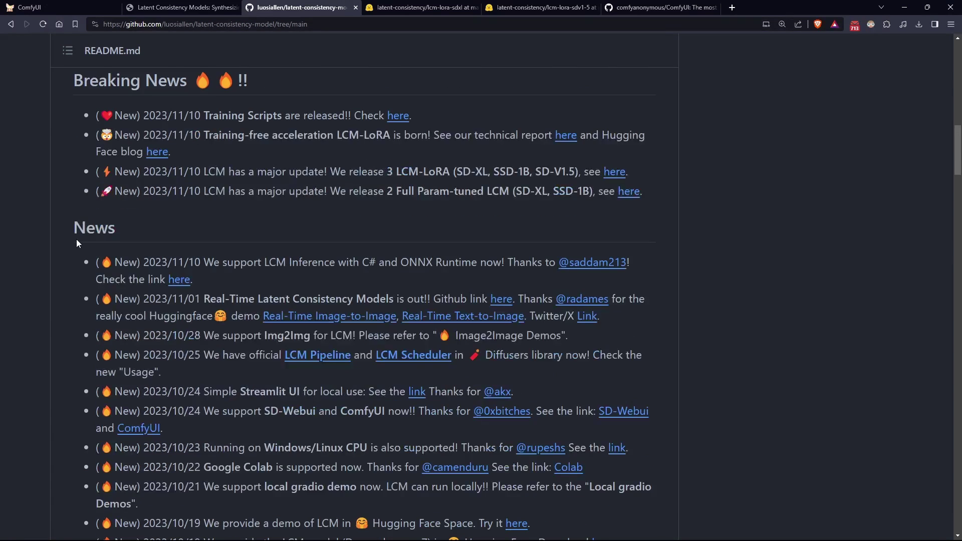
pyautogui.scroll(-4, 29, 242)
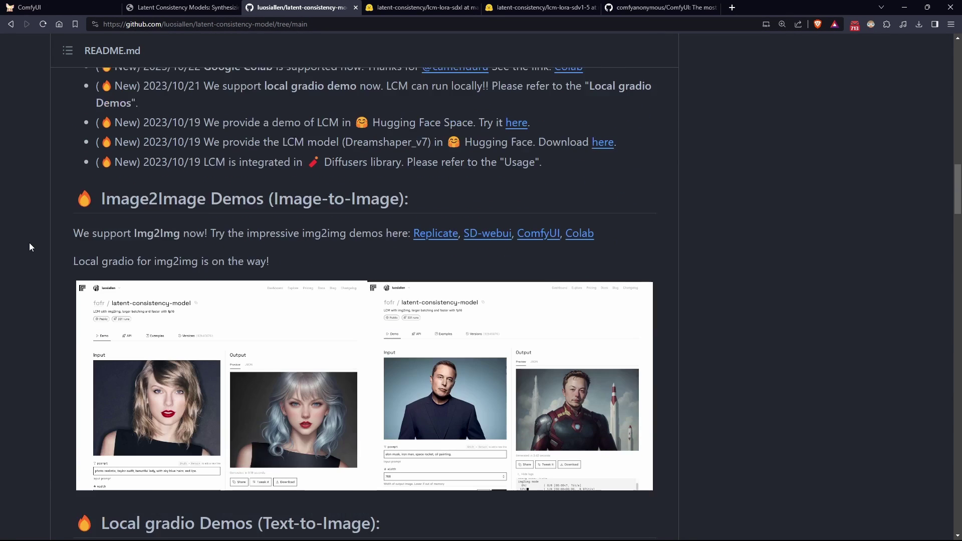
pyautogui.scroll(-1, 29, 243)
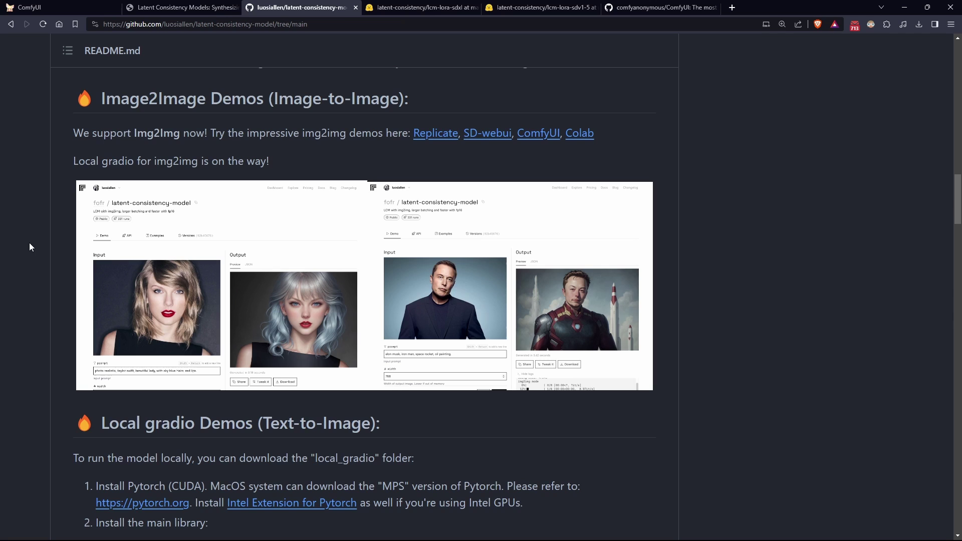
pyautogui.scroll(-1, 30, 244)
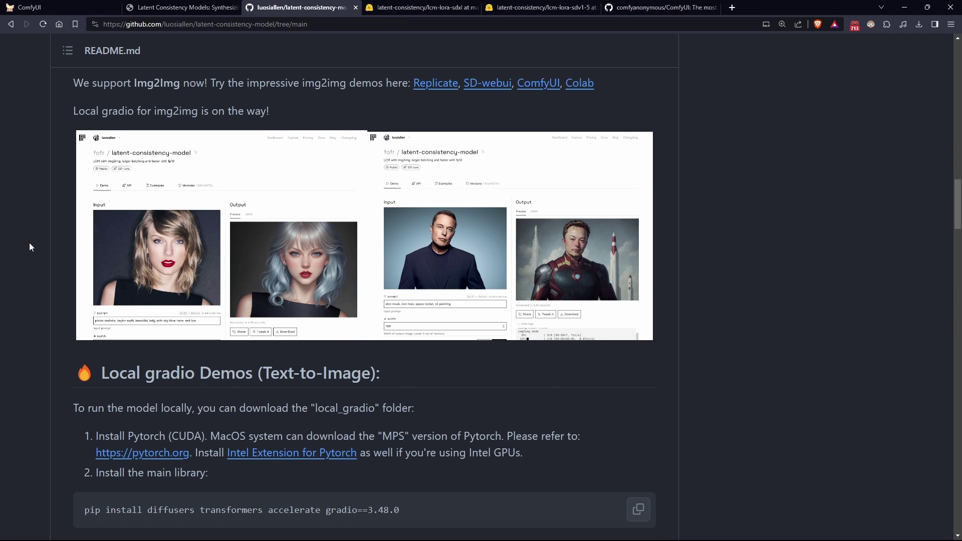
pyautogui.scroll(-2, 29, 244)
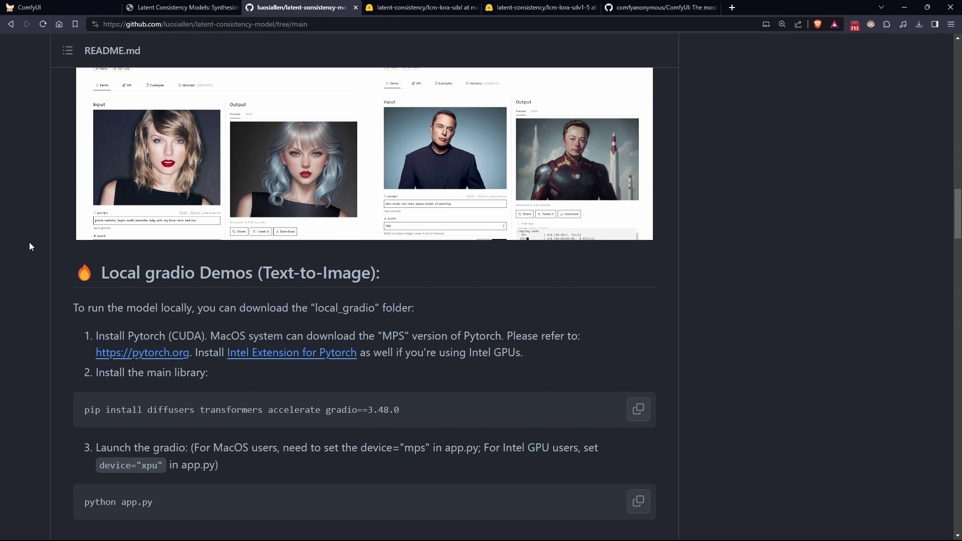
pyautogui.scroll(-1, 29, 246)
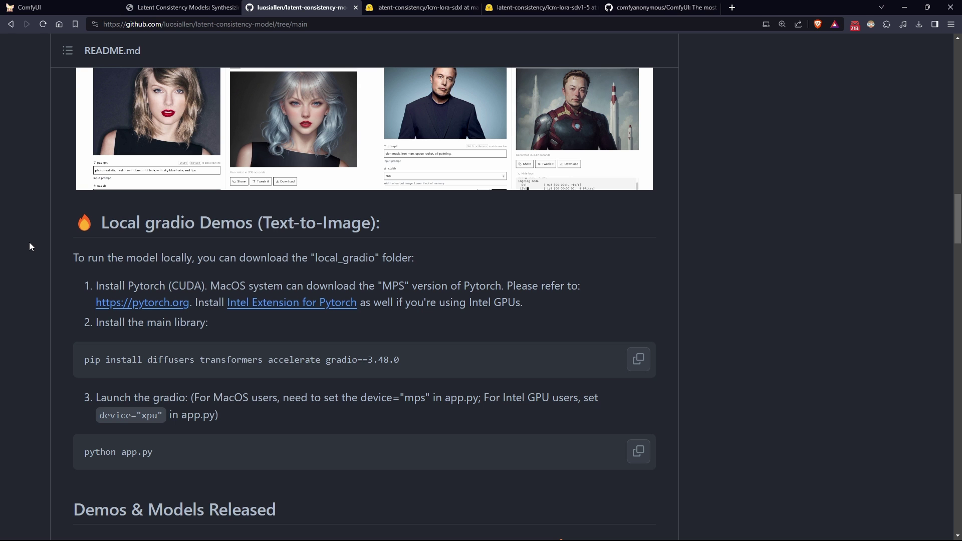
pyautogui.scroll(-9, 29, 242)
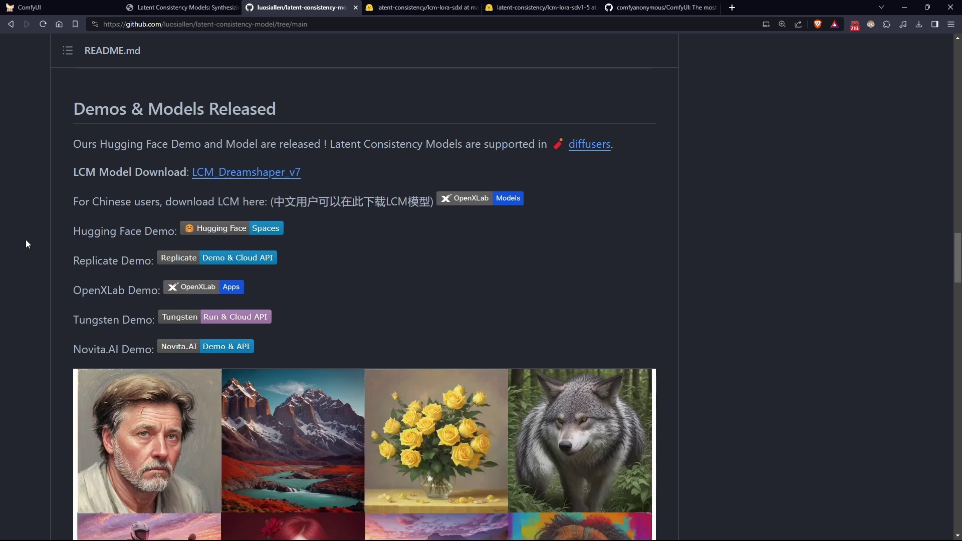
pyautogui.scroll(-7, 21, 242)
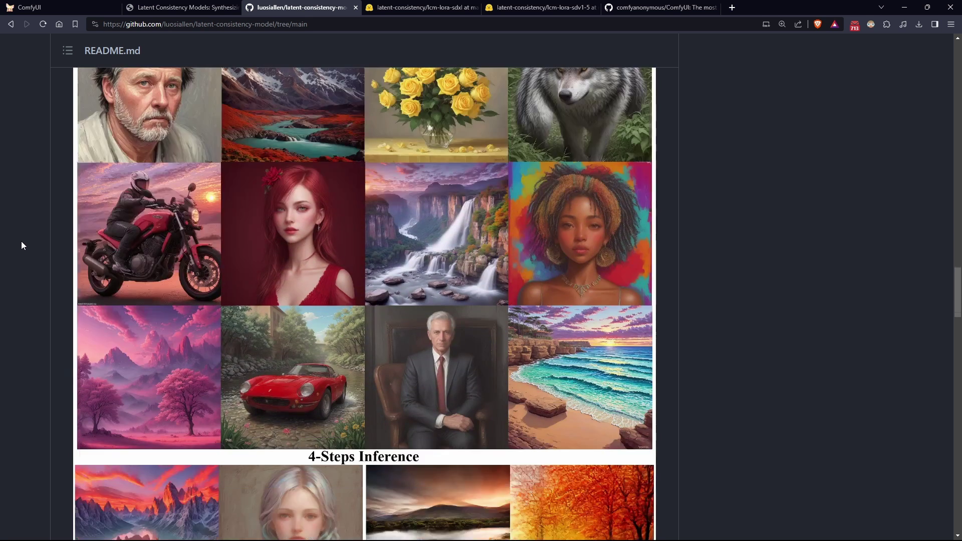
pyautogui.scroll(-2, 18, 244)
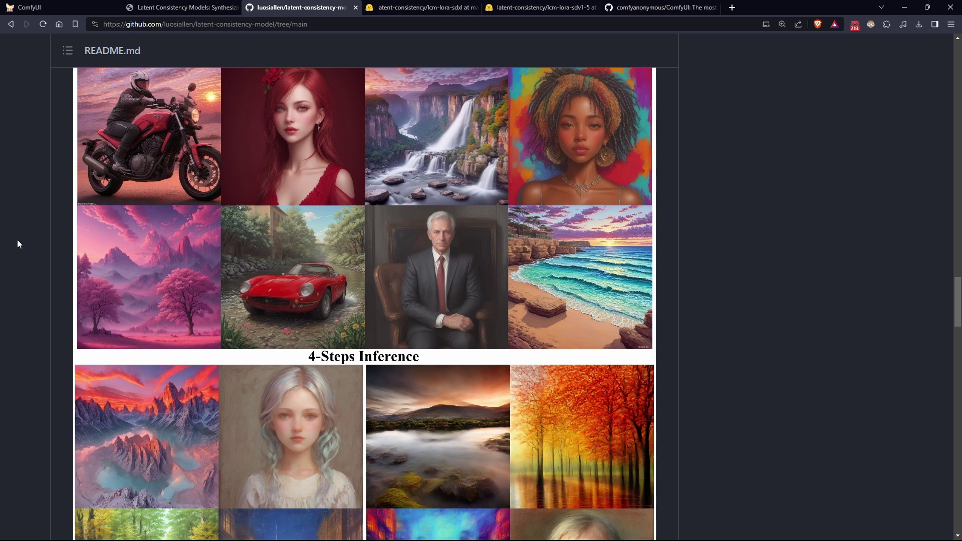
pyautogui.scroll(-14, 17, 244)
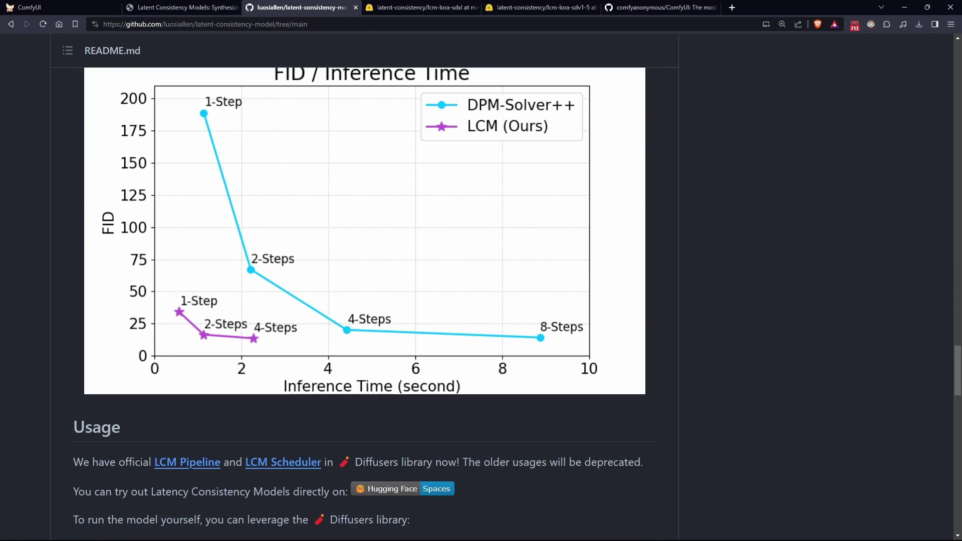
pyautogui.scroll(2, 53, 237)
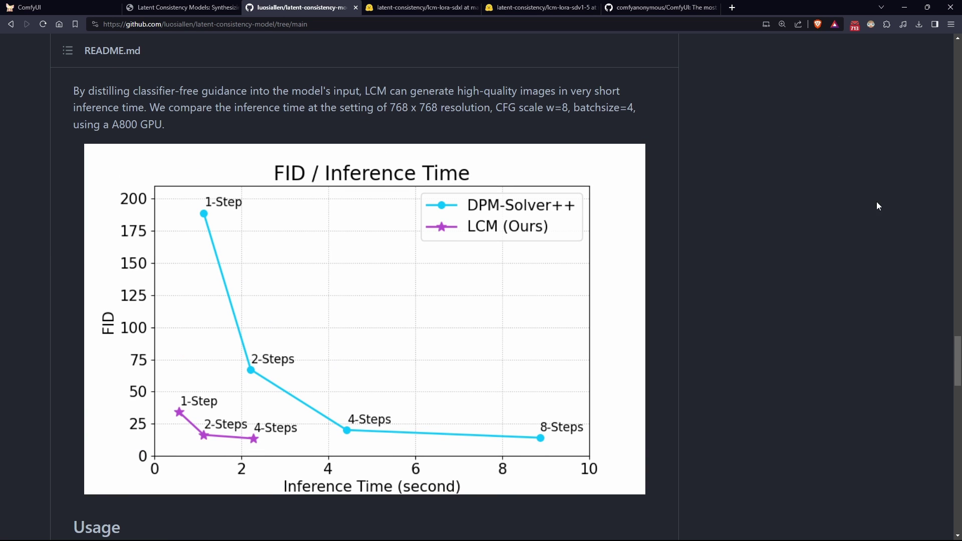
pyautogui.moveTo(958, 352); pyautogui.dragTo(950, 279)
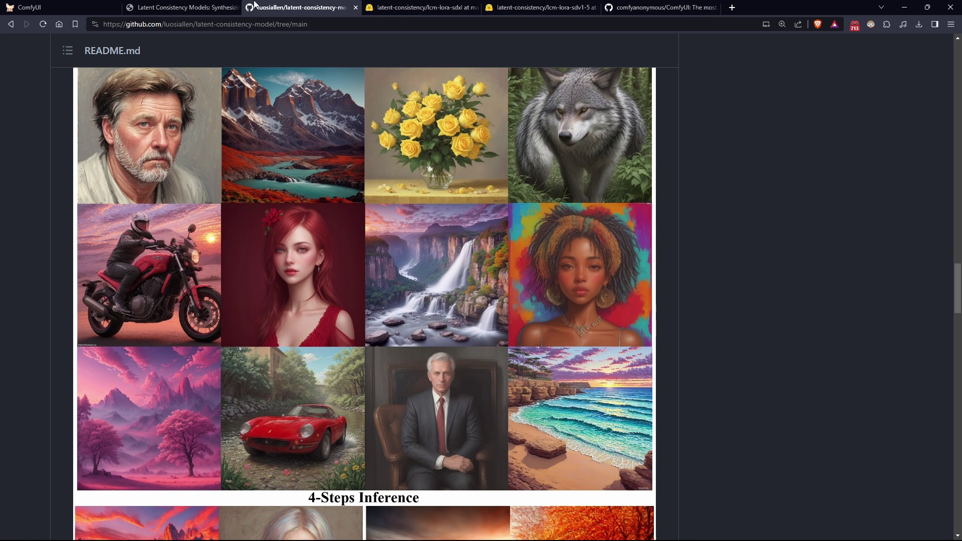
# Step: Return to the Latent Consistency Models tab and scroll to the Pokemon and Simpsons fine-tuning comparisons
pyautogui.click(228, 7)
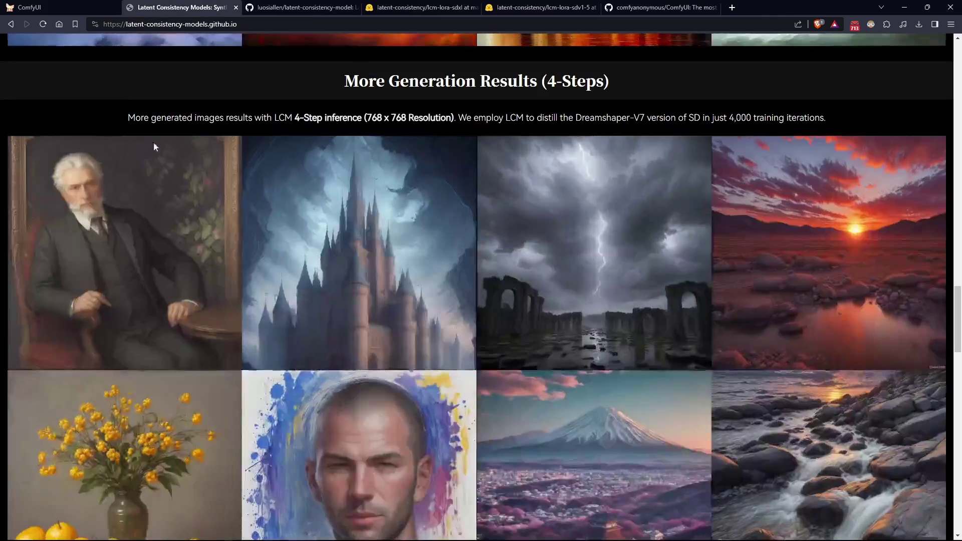
pyautogui.scroll(-2, 193, 254)
pyautogui.scroll(-10, 193, 255)
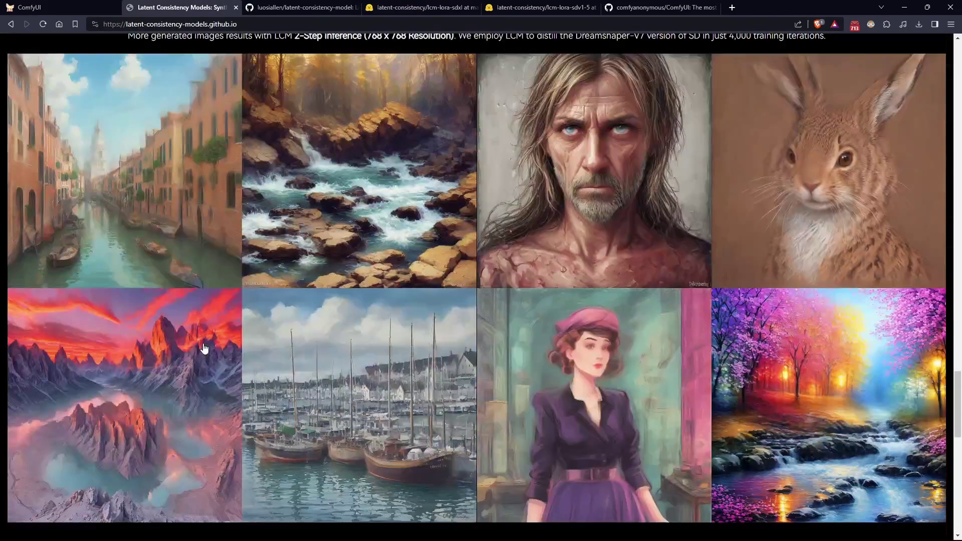
pyautogui.scroll(-10, 200, 370)
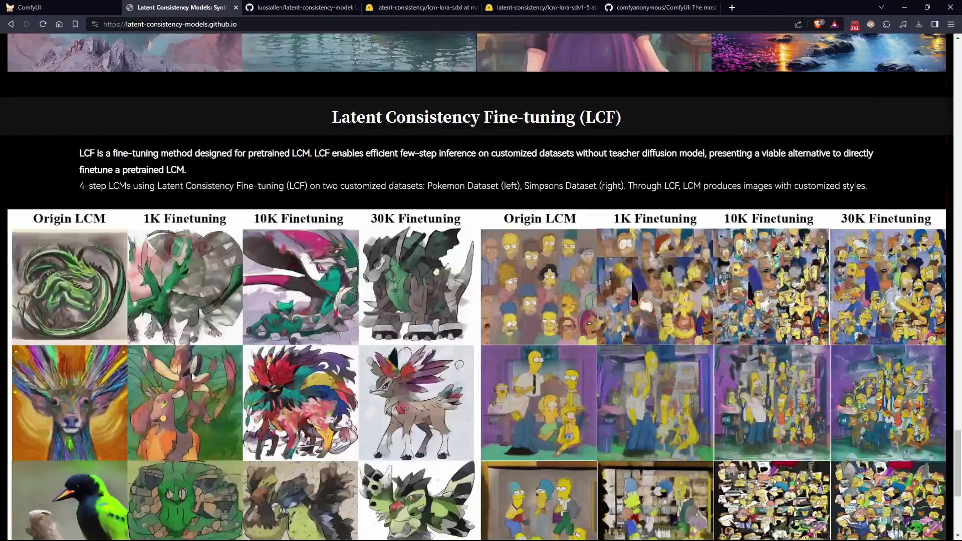
pyautogui.scroll(-2, 178, 407)
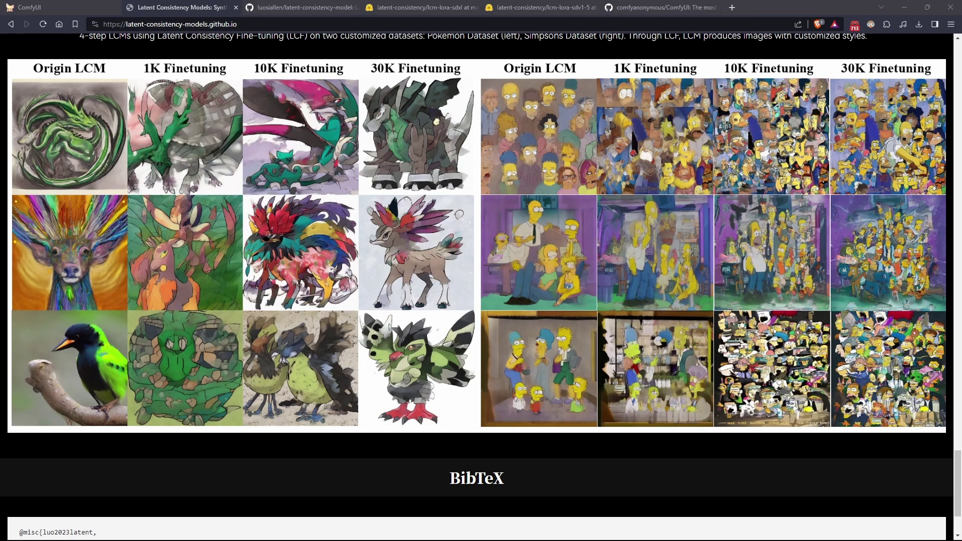
# Step: Run update_comfyui.bat from ComfyUI_windows_portable\update, then check the ComfyUI repository's Code download options
pyautogui.hotkey('alt', 'Tab')
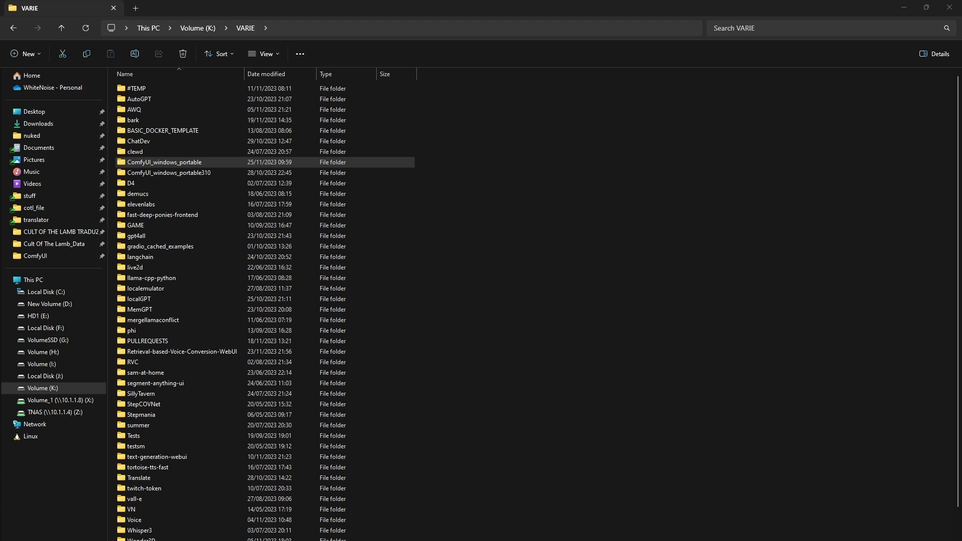
pyautogui.click(626, 240)
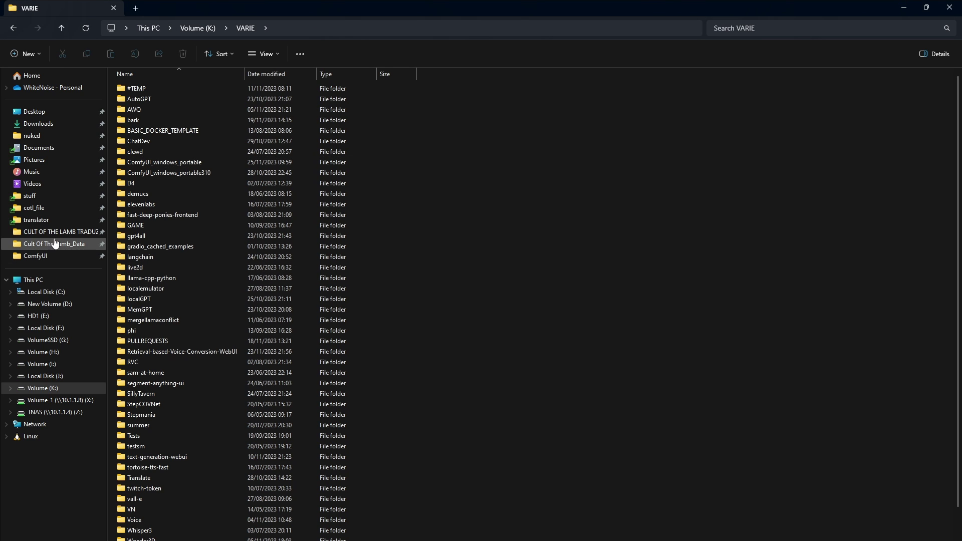
pyautogui.doubleClick(165, 164)
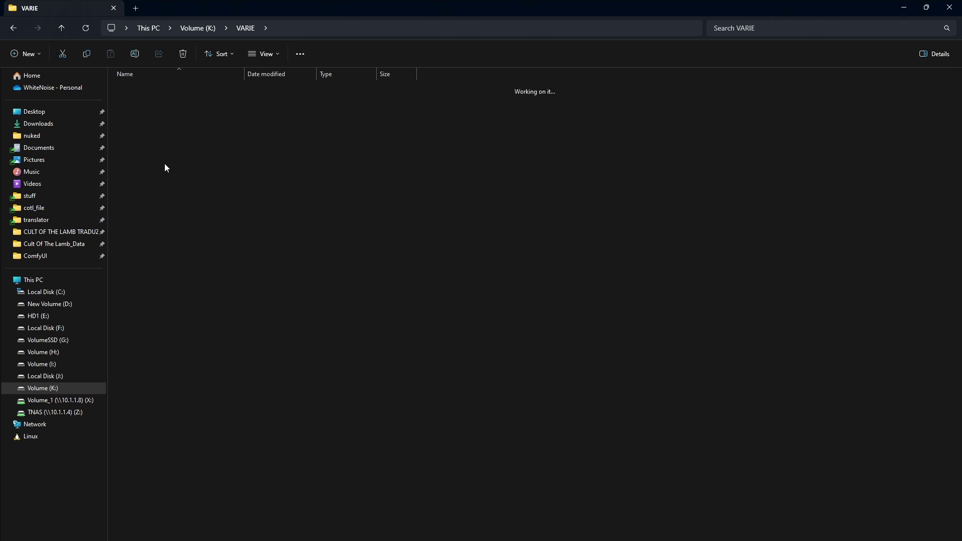
pyautogui.doubleClick(163, 104)
pyautogui.doubleClick(171, 103)
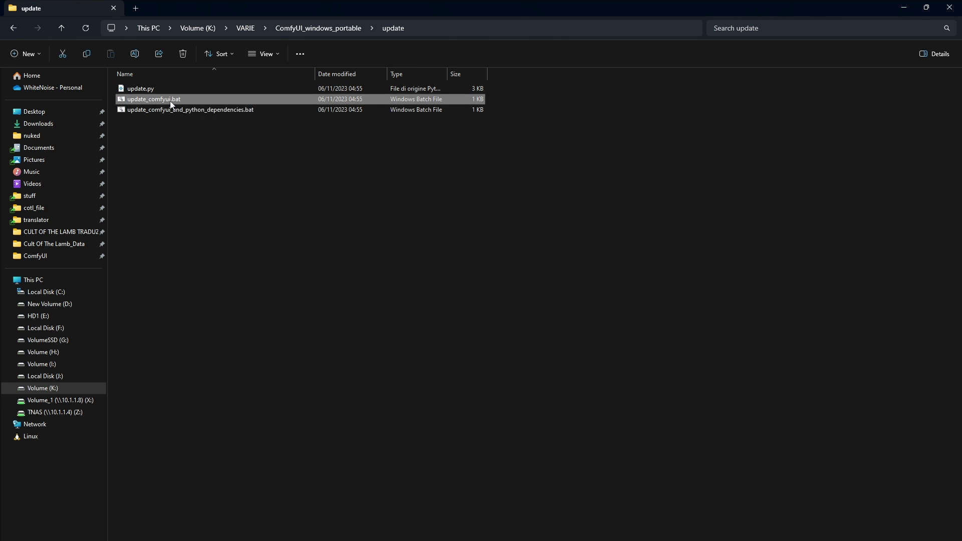
pyautogui.press('Return')
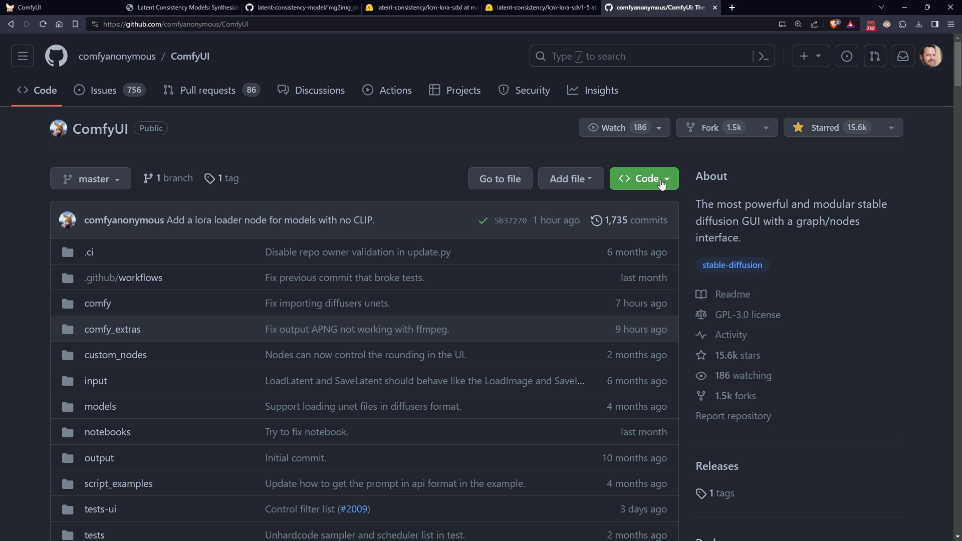
pyautogui.click(661, 184)
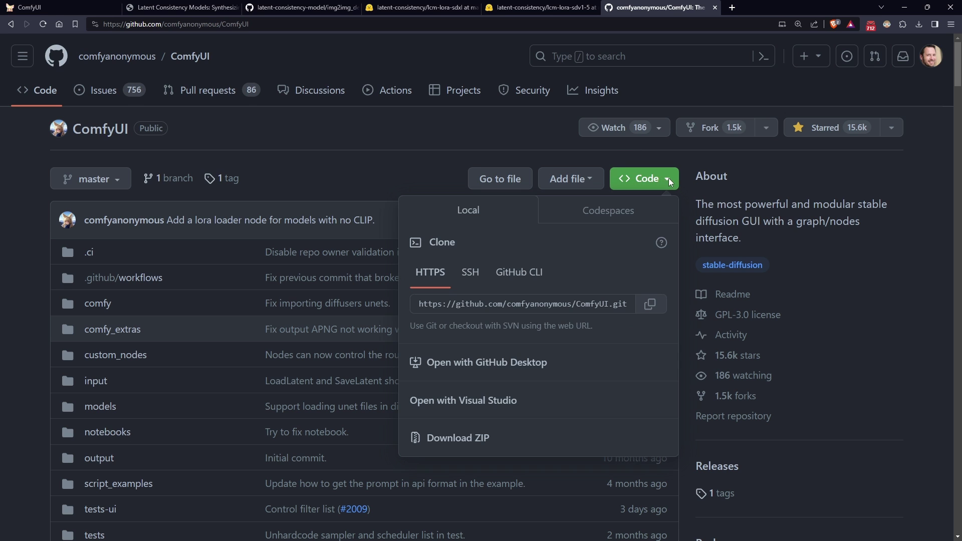
pyautogui.click(475, 439)
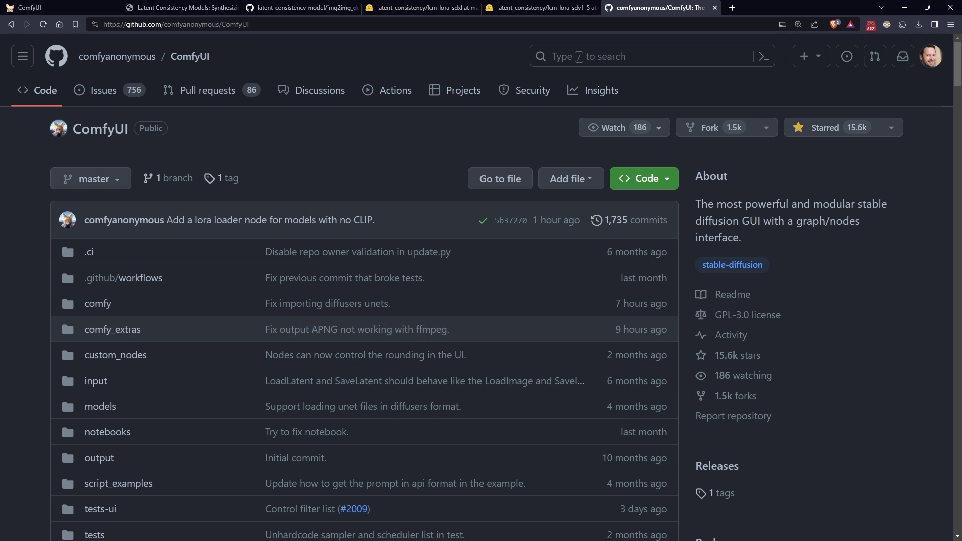
# Step: Open a Command Prompt in ComfyUI_windows_portable via the address bar and type 'git pull' at the prompt
pyautogui.hotkey('alt', 'Tab')
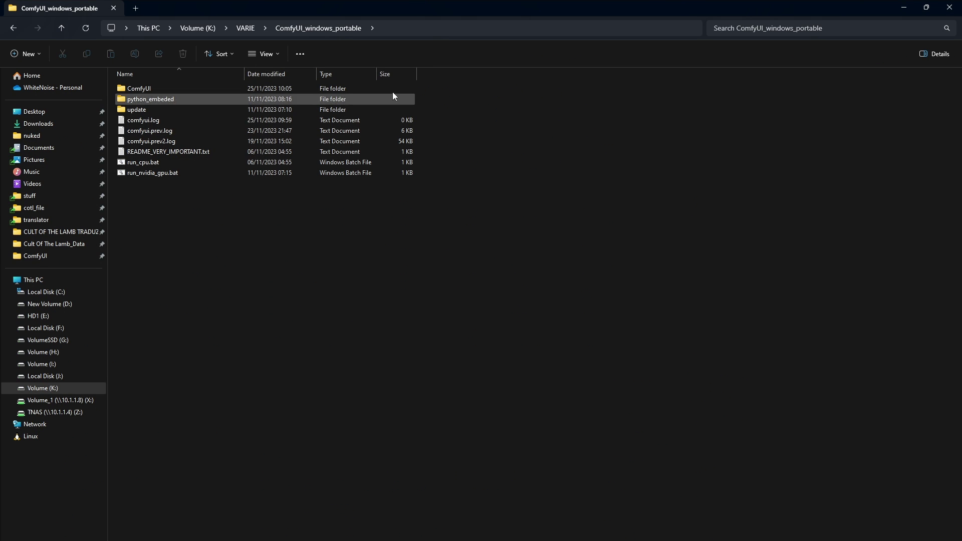
pyautogui.click(438, 32)
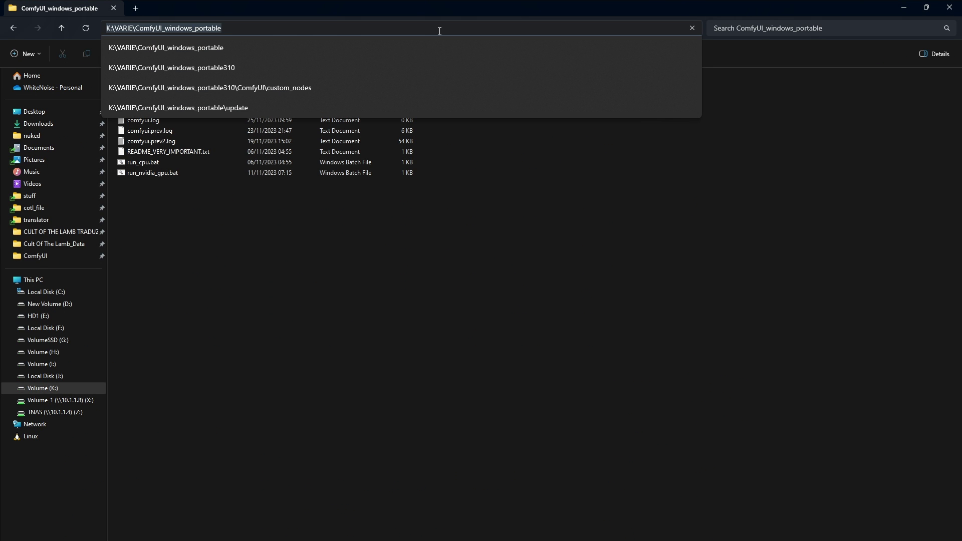
pyautogui.write('cmd')
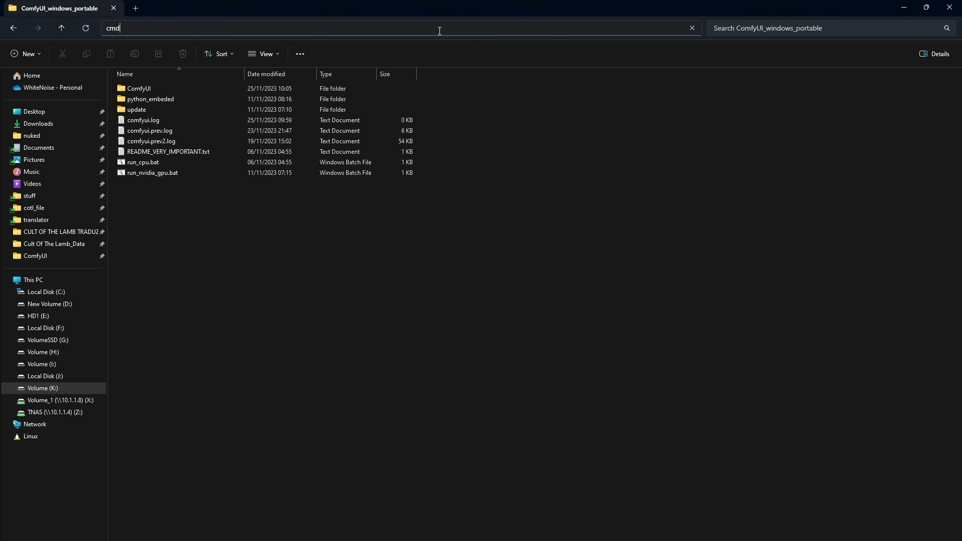
pyautogui.press('Return')
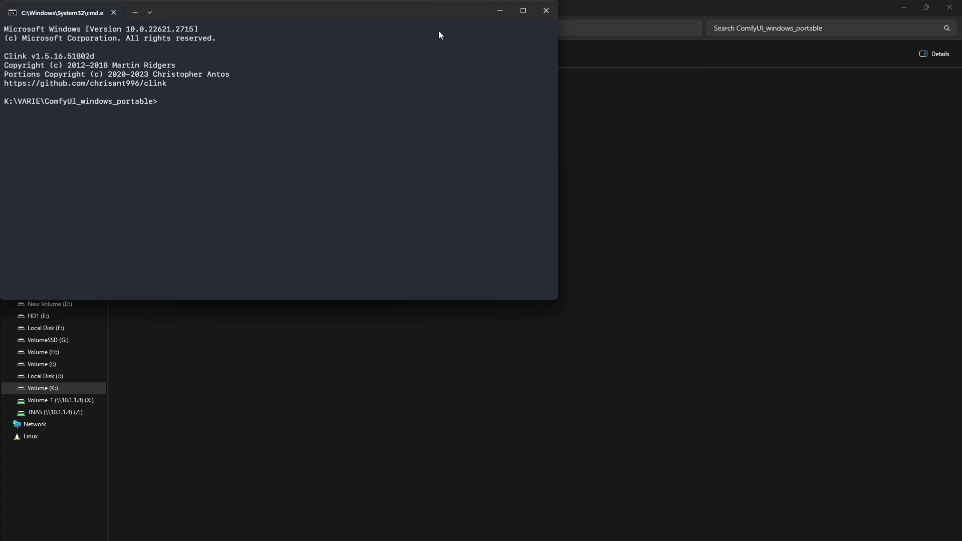
pyautogui.write('git pull')
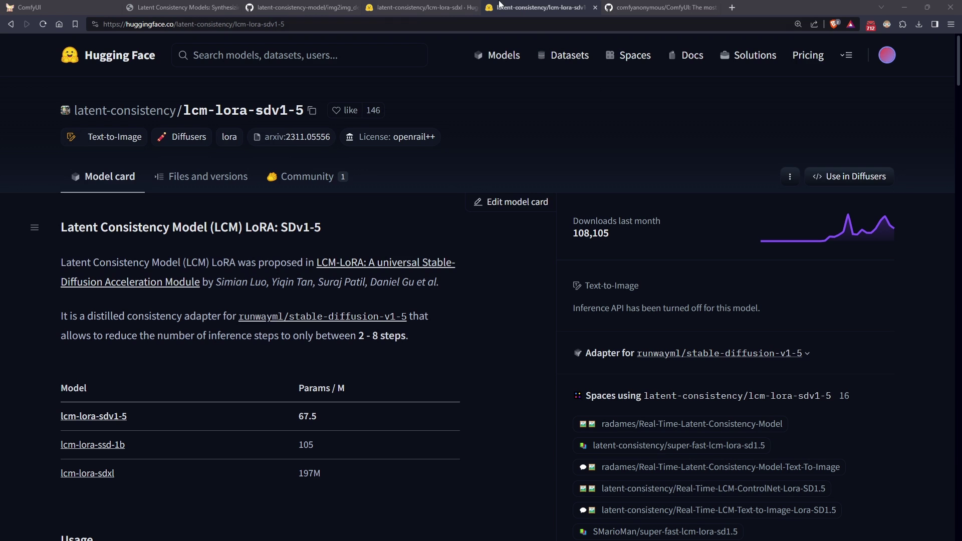
# Step: Download the lcm-lora-sdv1-5 weights into ComfyUI\models\loras as pytorch_lora_weights_15.safetensors
pyautogui.click(472, 7)
pyautogui.click(509, 5)
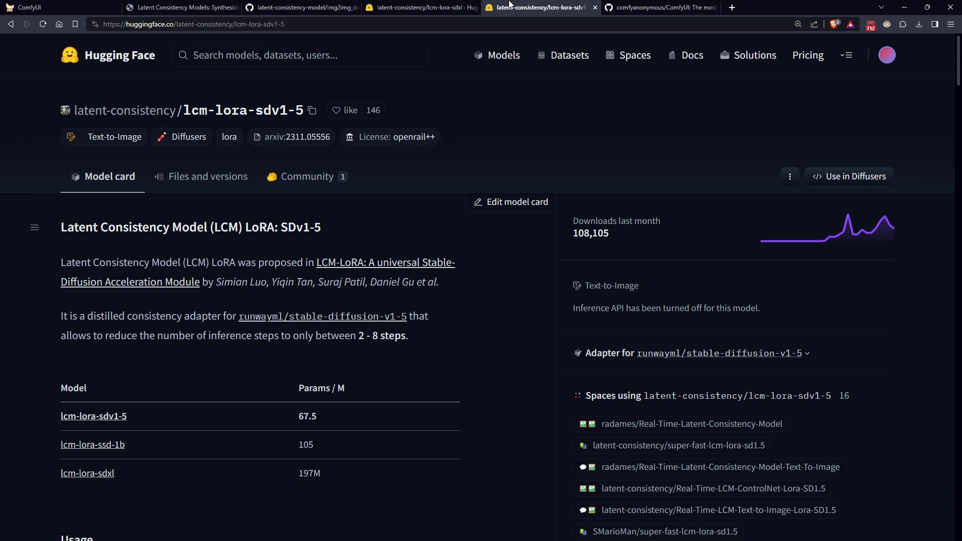
pyautogui.click(186, 178)
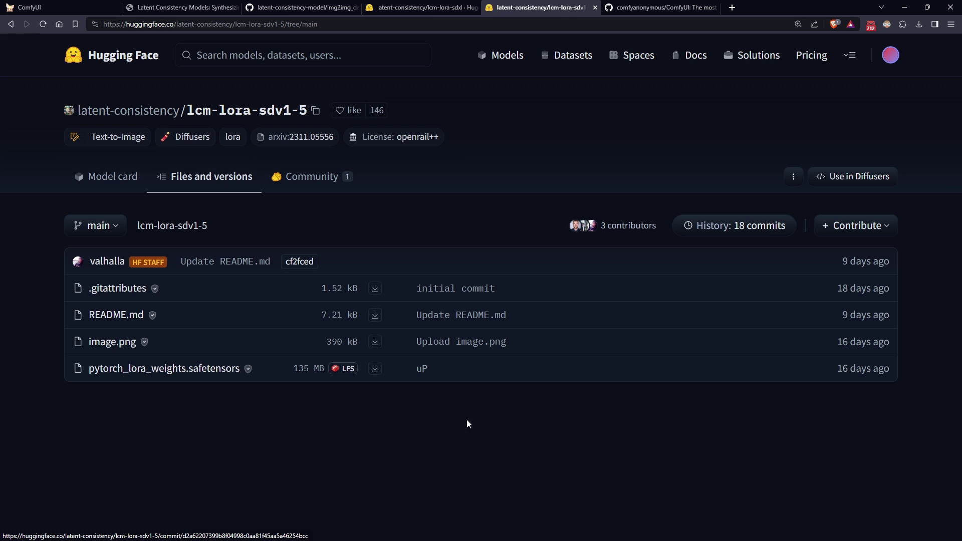
pyautogui.click(375, 368)
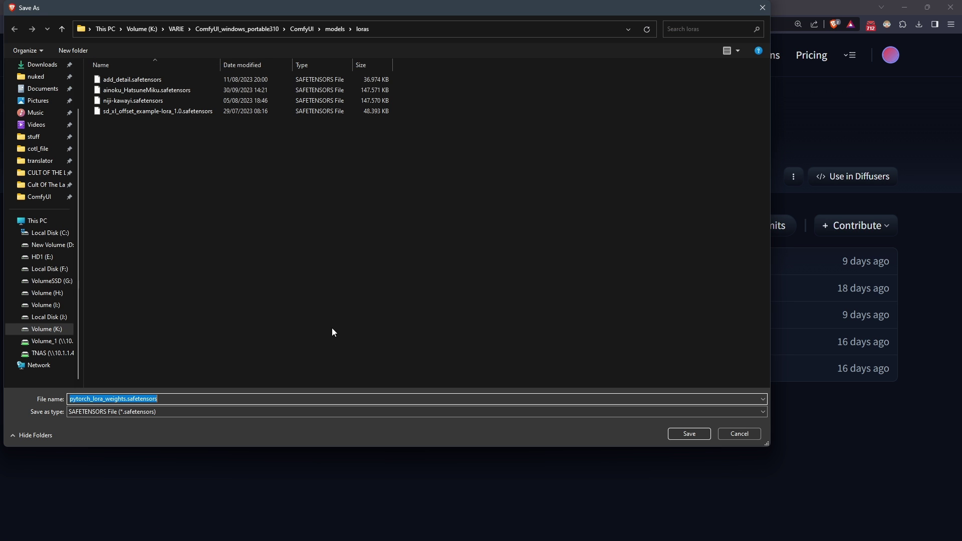
pyautogui.click(302, 29)
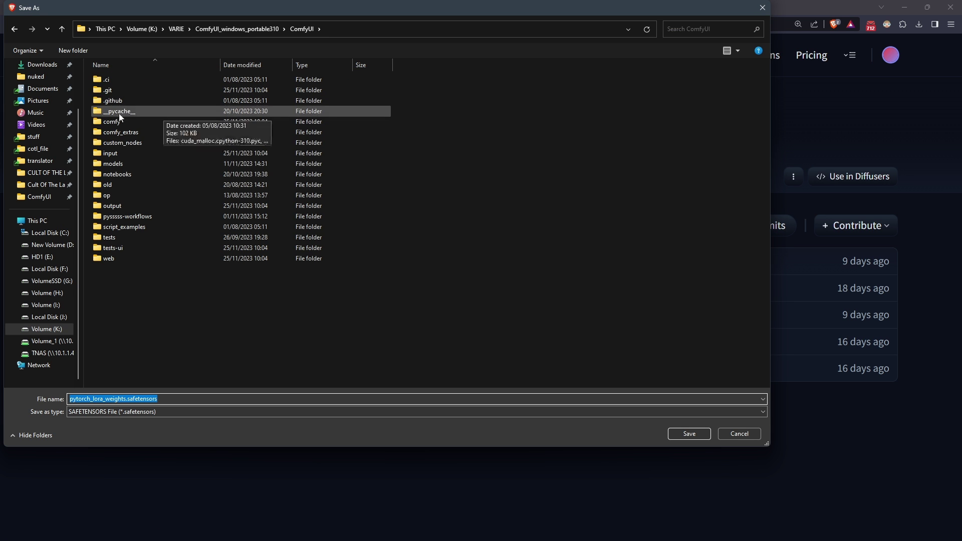
pyautogui.doubleClick(119, 163)
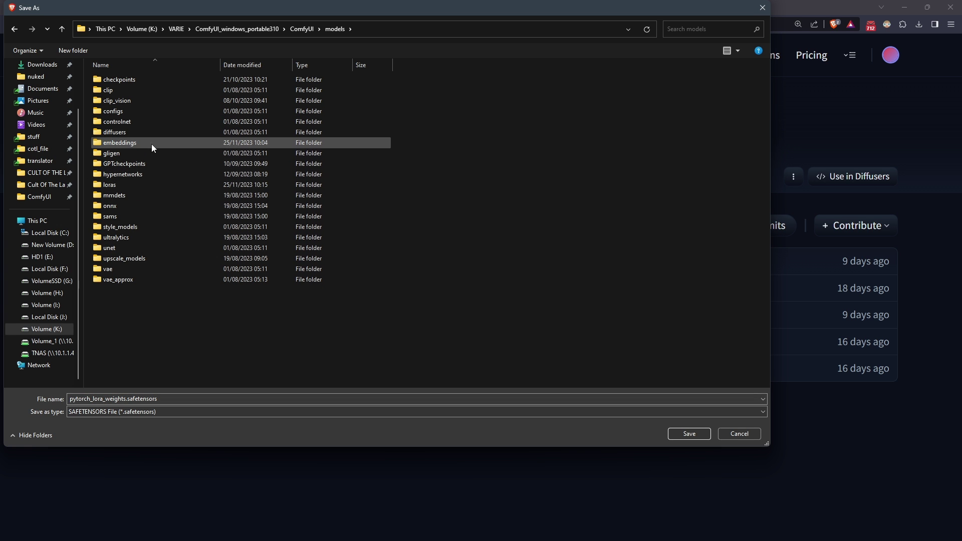
pyautogui.doubleClick(108, 185)
pyautogui.doubleClick(127, 399)
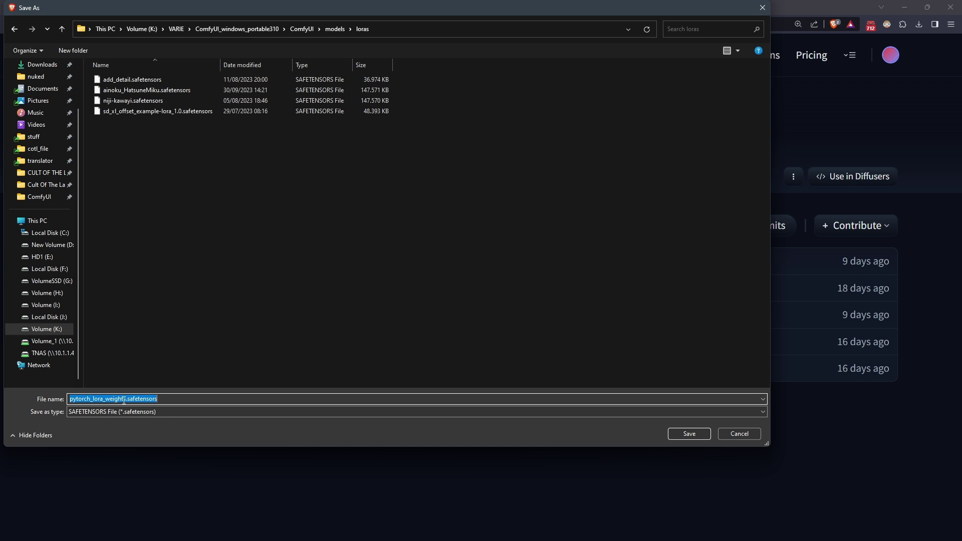
pyautogui.click(126, 398)
pyautogui.write('_15')
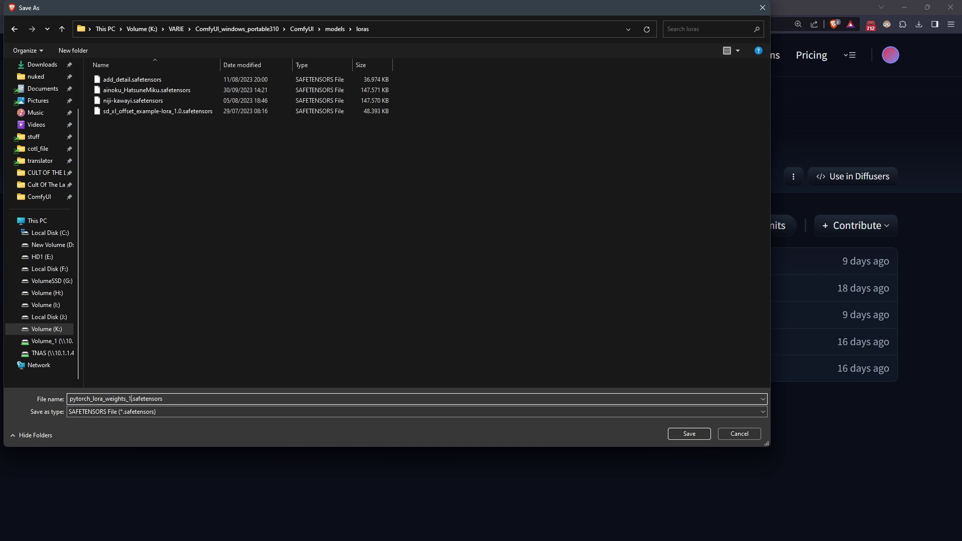
pyautogui.press('Return')
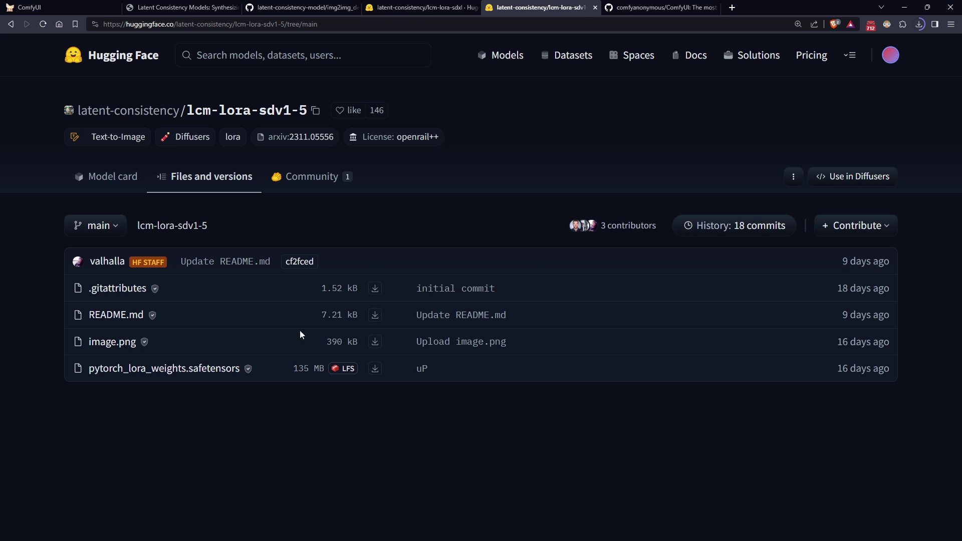
# Step: Download the lcm-lora-sdxl weights into the same loras folder as pytorch_lora_weights_sdxl.safetensors
pyautogui.click(430, 7)
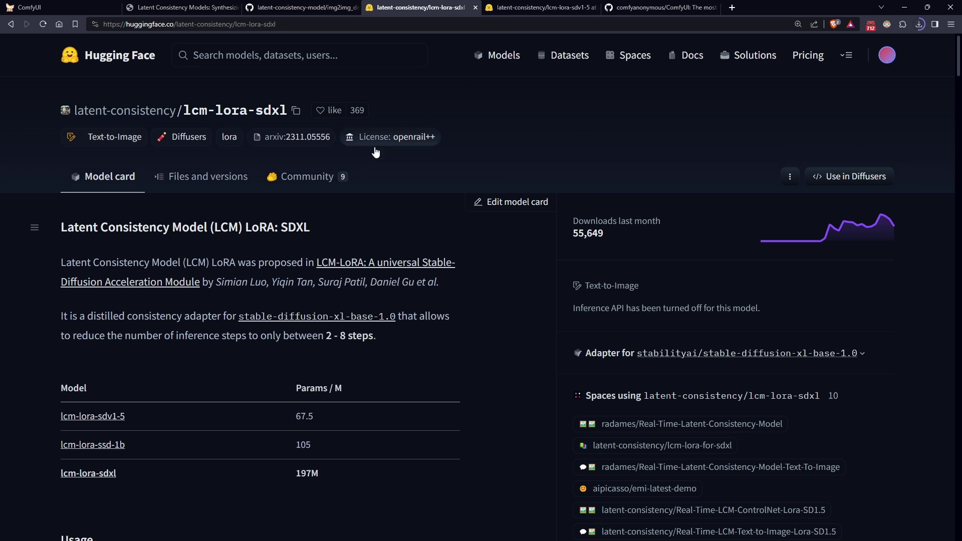
pyautogui.click(206, 178)
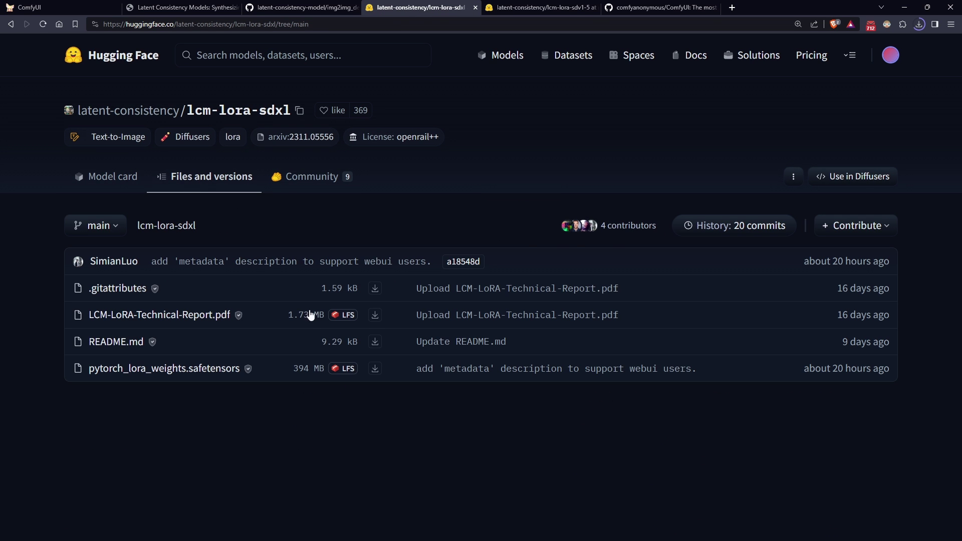
pyautogui.click(375, 370)
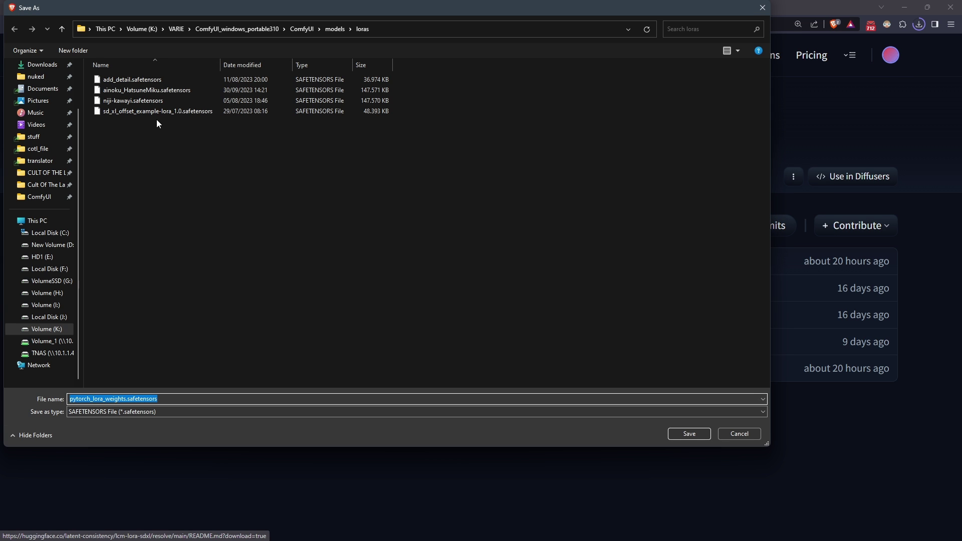
pyautogui.click(125, 399)
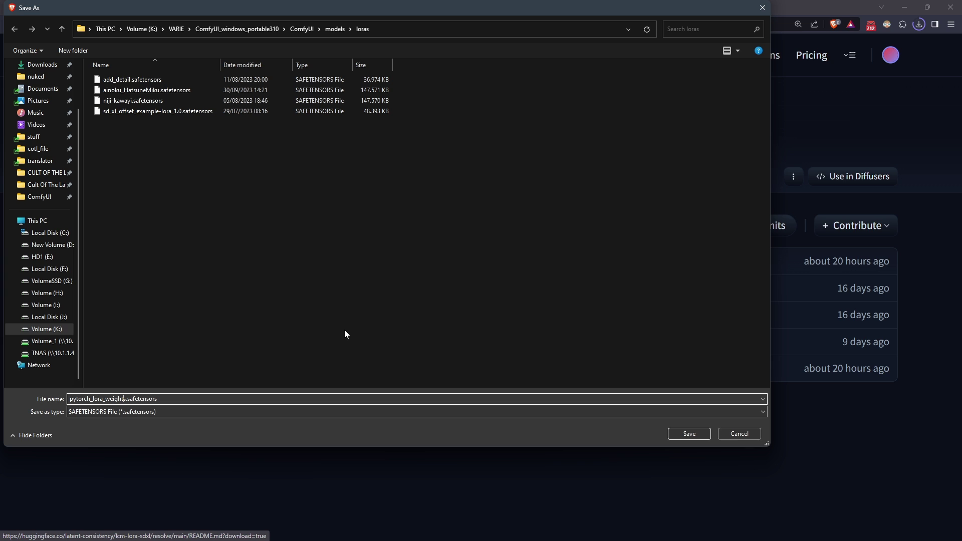
pyautogui.write('_sdxl')
pyautogui.press('Return')
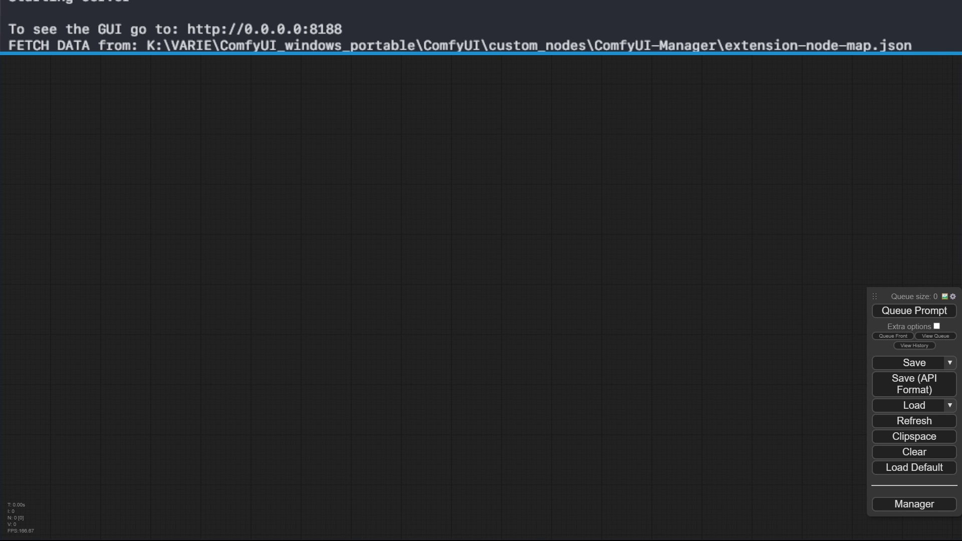
# Step: Load the default workflow and paste an anime-girl positive prompt and 'nsfw, embedding:EasyNegative' negative prompt
pyautogui.click(900, 470)
pyautogui.click(530, 81)
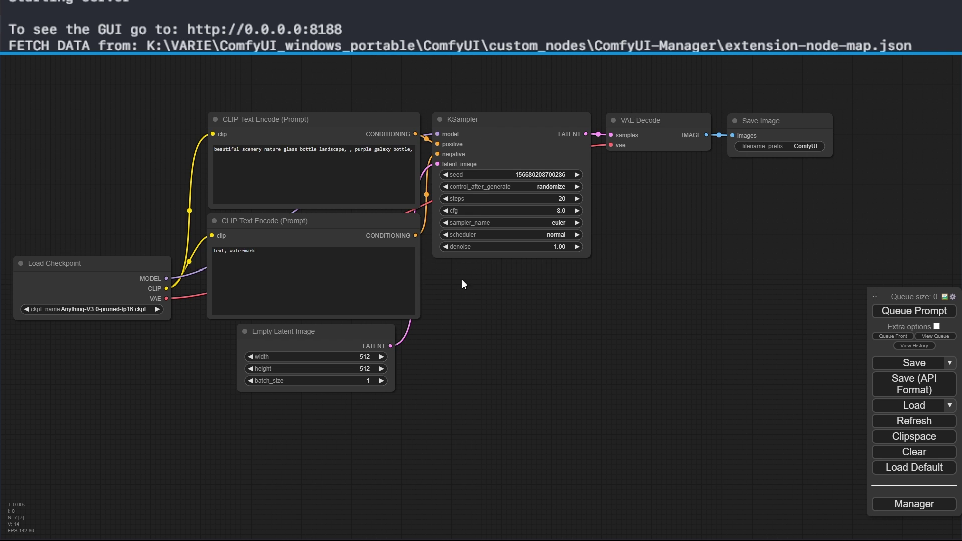
pyautogui.moveTo(664, 390); pyautogui.dragTo(590, 398)
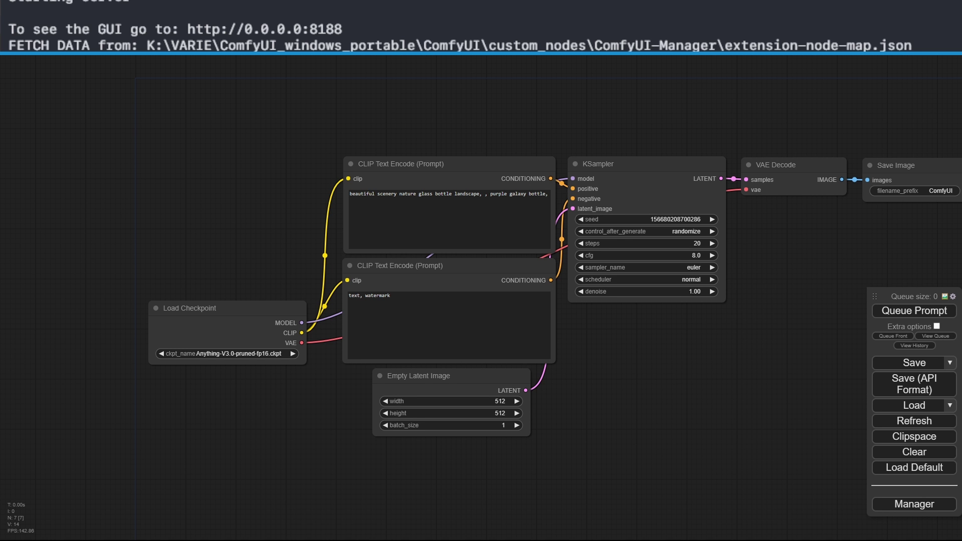
pyautogui.scroll(7, 316, 209)
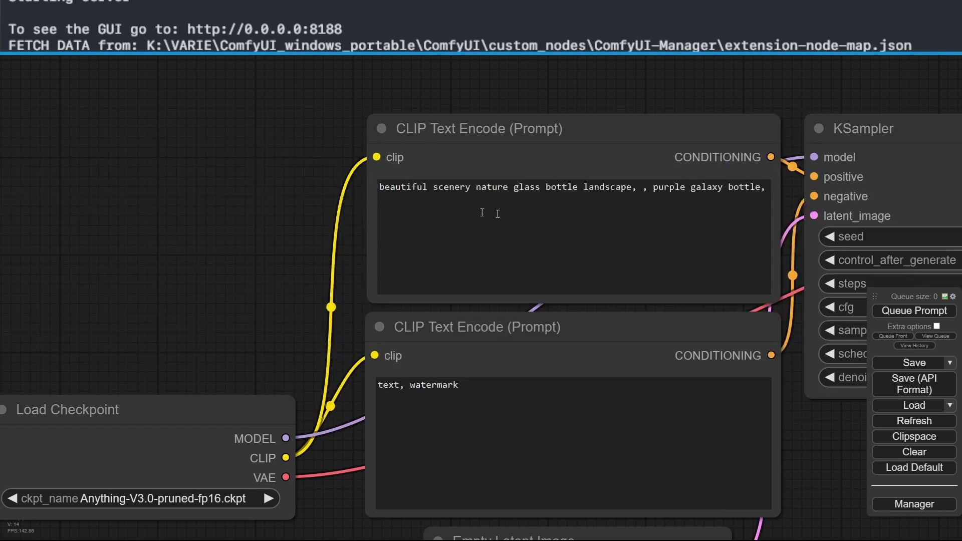
pyautogui.click(621, 203)
pyautogui.hotkey('ctrl', 'a')
pyautogui.write('masterpiece, best image,{{{solo}}}, {{full body}}, a girl, {{{{yukari hirai (shakugan no shana)}}}},  {{{{black hair}}}}, {{dark purple eyes}}, {{acorn eyes(drooping eye)}}, {{long hair(voluminous)}}, {{{{very small two side up}}}}, {{{hair elastic_(pink)}}}, {{{smile}}}}), {{{{{in riverside}}}}}, {{{{beautiful detailed face}}}}, {{ultra-detailed}}, {{{{high resolution}}}}')
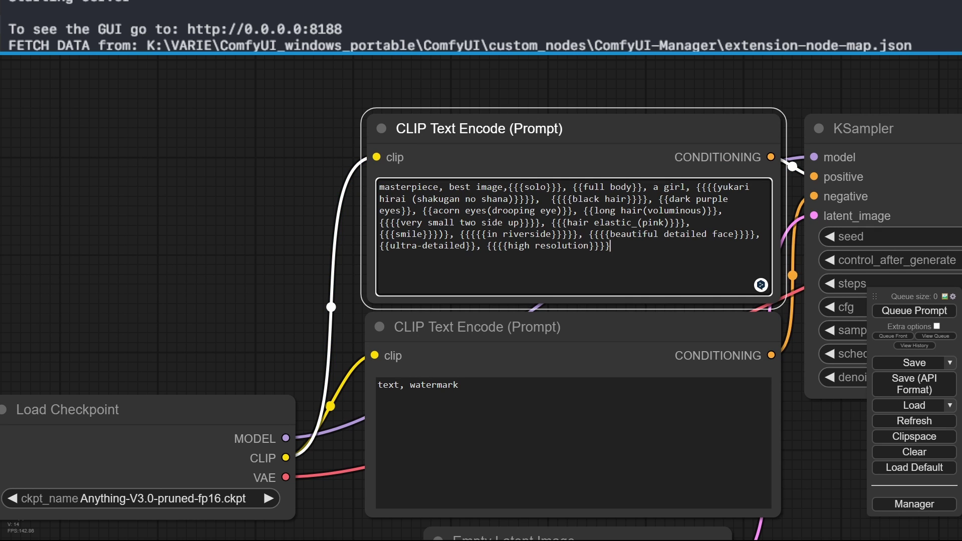
pyautogui.click(466, 462)
pyautogui.hotkey('ctrl', 'a')
pyautogui.write('nsfw, embedding:EasyNegative')
# Step: Set Load Checkpoint's ckpt_name to meinamix_meinaV10.safetensors
pyautogui.moveTo(353, 332); pyautogui.dragTo(362, 258)
pyautogui.click(150, 425)
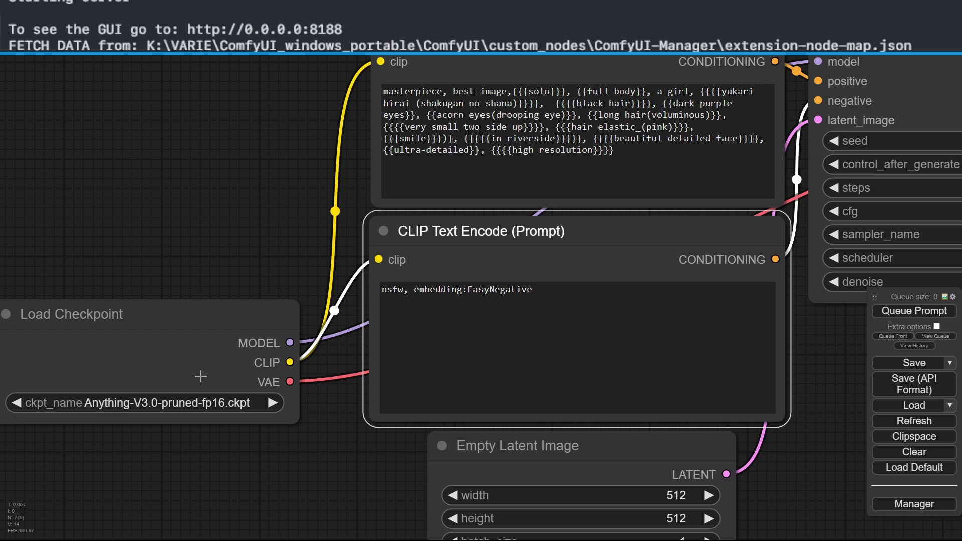
pyautogui.click(201, 388)
pyautogui.moveTo(220, 235); pyautogui.dragTo(40, 128)
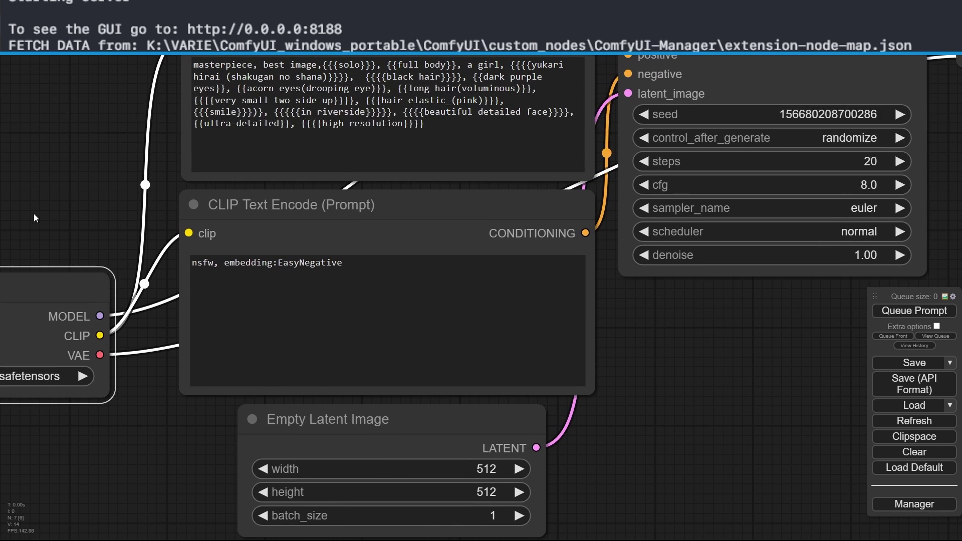
pyautogui.scroll(-3, 747, 408)
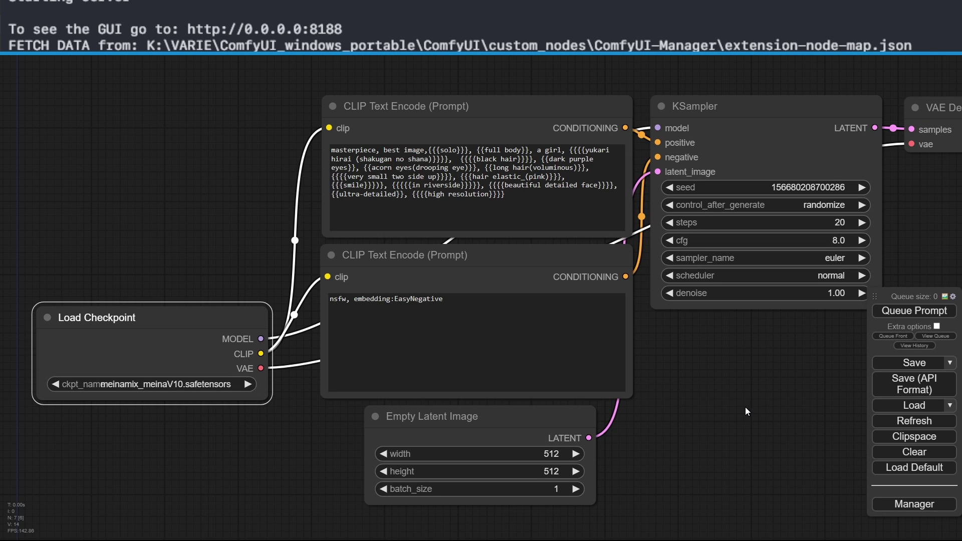
pyautogui.moveTo(732, 404); pyautogui.dragTo(645, 439)
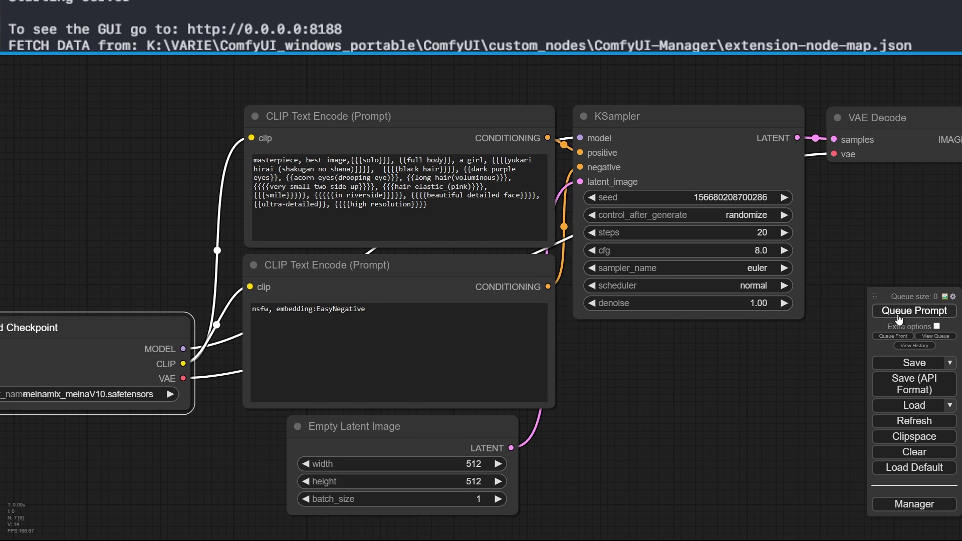
# Step: Queue the workflow and view the generated long-black-haired anime girl in Save Image
pyautogui.click(900, 311)
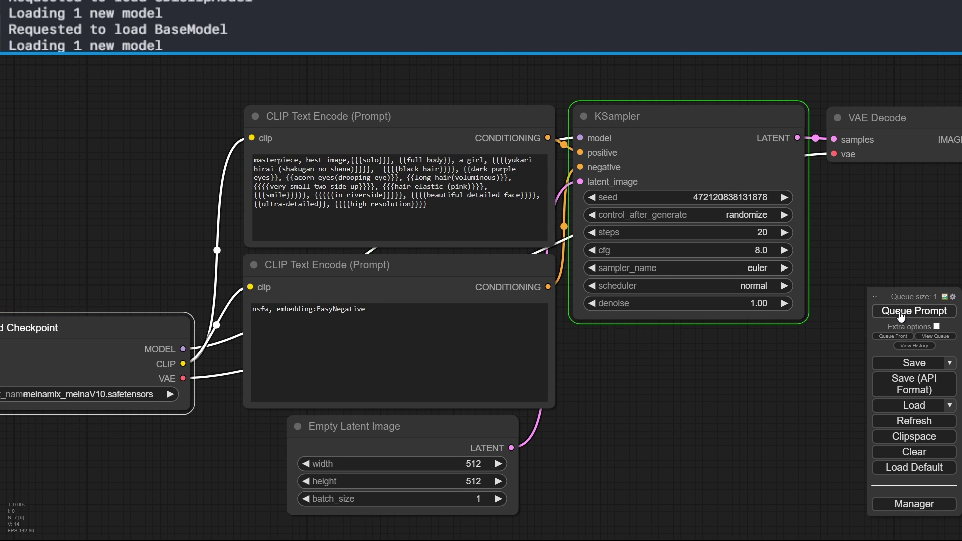
pyautogui.click(900, 311)
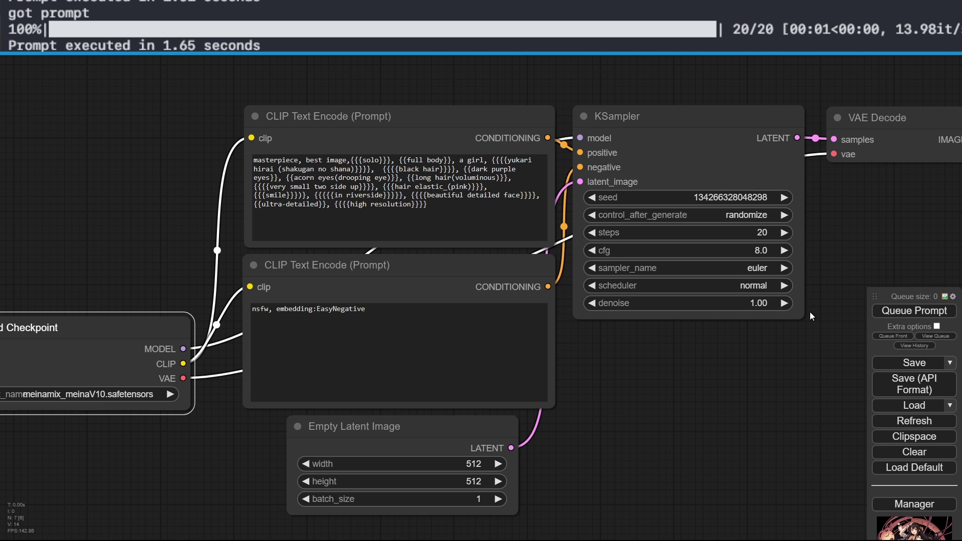
pyautogui.moveTo(753, 401); pyautogui.dragTo(365, 383)
pyautogui.scroll(5, 376, 363)
pyautogui.scroll(-5, 605, 380)
pyautogui.scroll(1, 377, 458)
pyautogui.scroll(3, 635, 247)
# Step: Move the Load Checkpoint node to the far left to make room for new nodes
pyautogui.moveTo(376, 458); pyautogui.dragTo(649, 303)
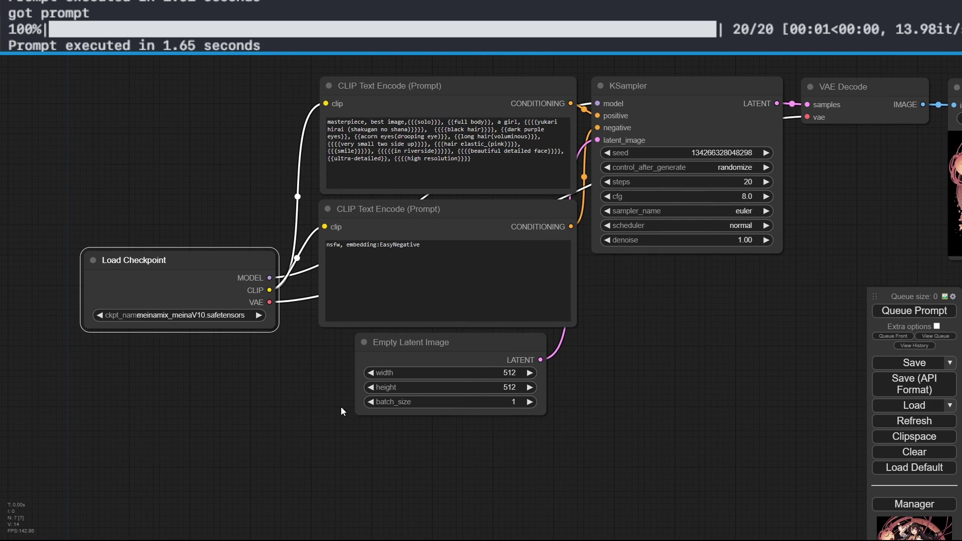
pyautogui.scroll(-1, 420, 509)
pyautogui.moveTo(282, 358); pyautogui.dragTo(419, 501)
pyautogui.moveTo(328, 406); pyautogui.dragTo(90, 289)
# Step: Add a LoraLoader node with pytorch_lora_weights_15.safetensors and place it above the prompt nodes
pyautogui.doubleClick(252, 91)
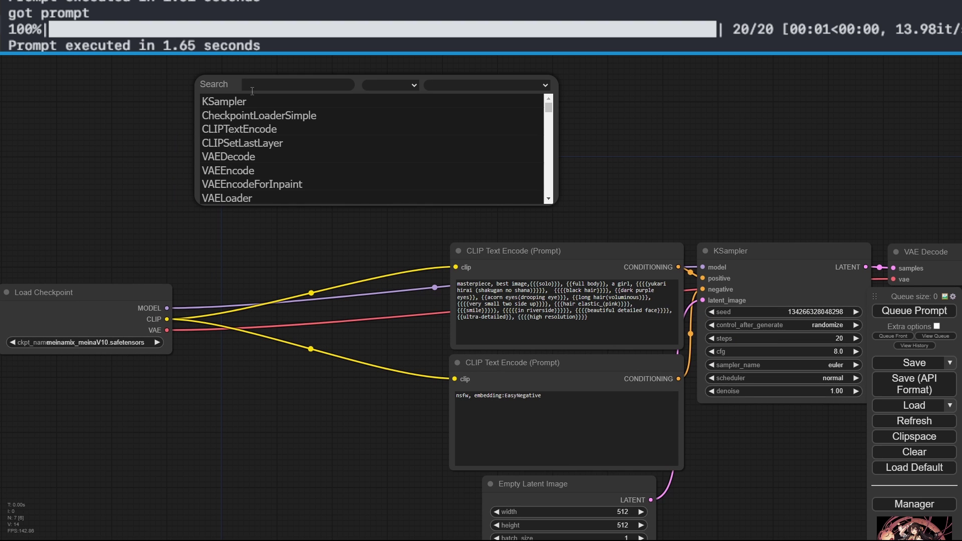
pyautogui.write('loral')
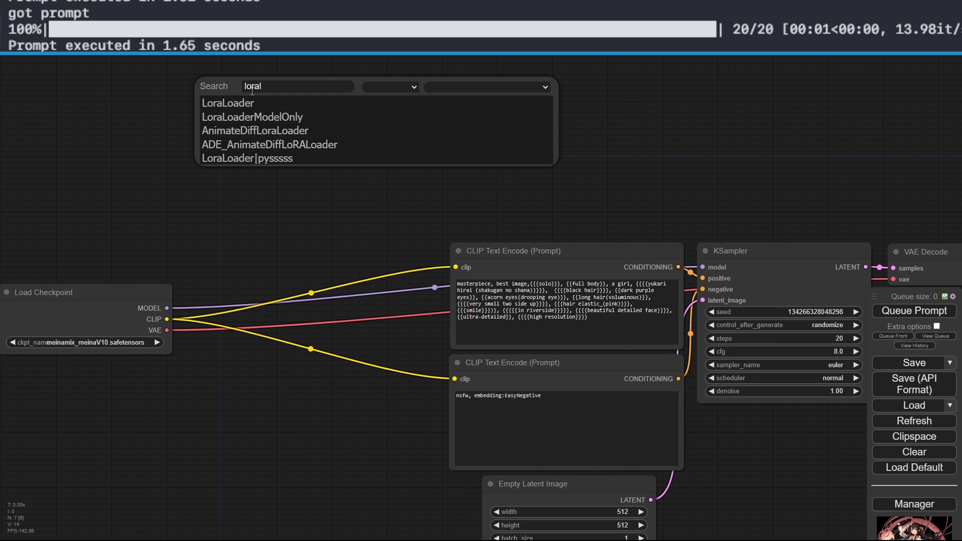
pyautogui.click(275, 102)
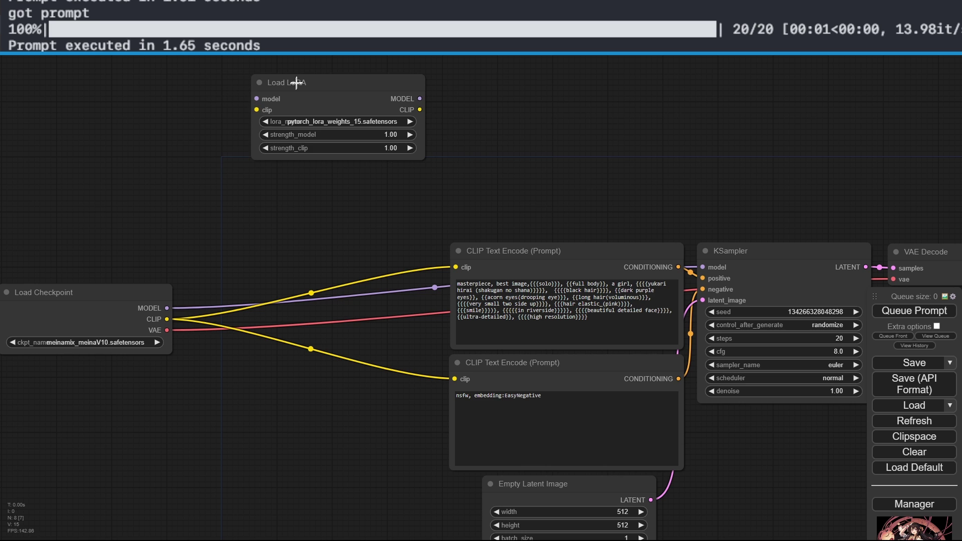
pyautogui.moveTo(296, 82); pyautogui.dragTo(271, 123)
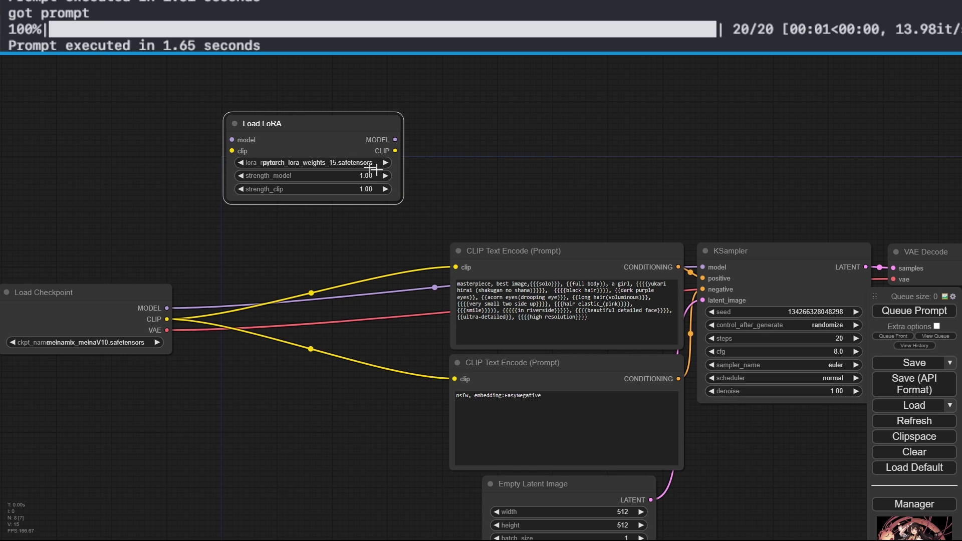
pyautogui.click(534, 103)
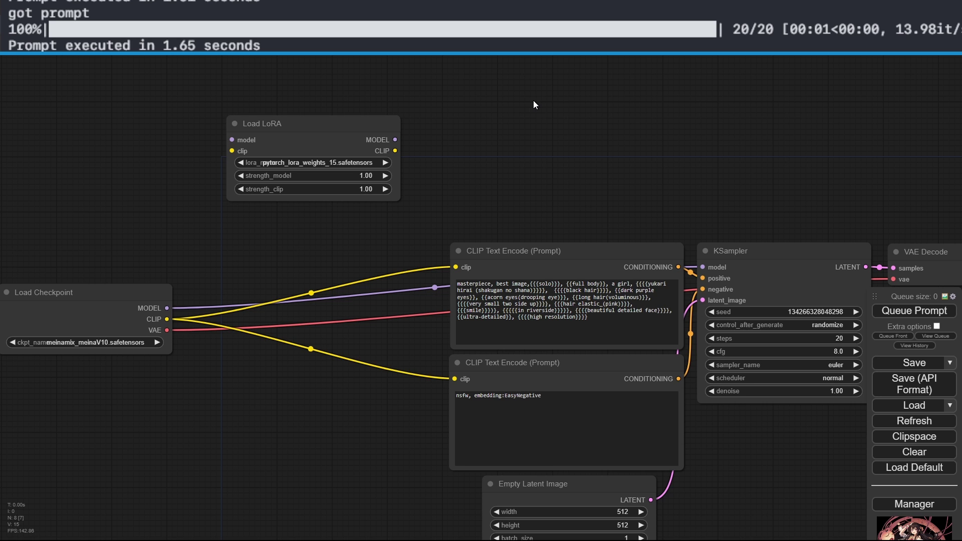
# Step: Add a ModelSamplingDiscrete node between Load LoRA's MODEL output and the KSampler
pyautogui.doubleClick(534, 100)
pyautogui.write('disc')
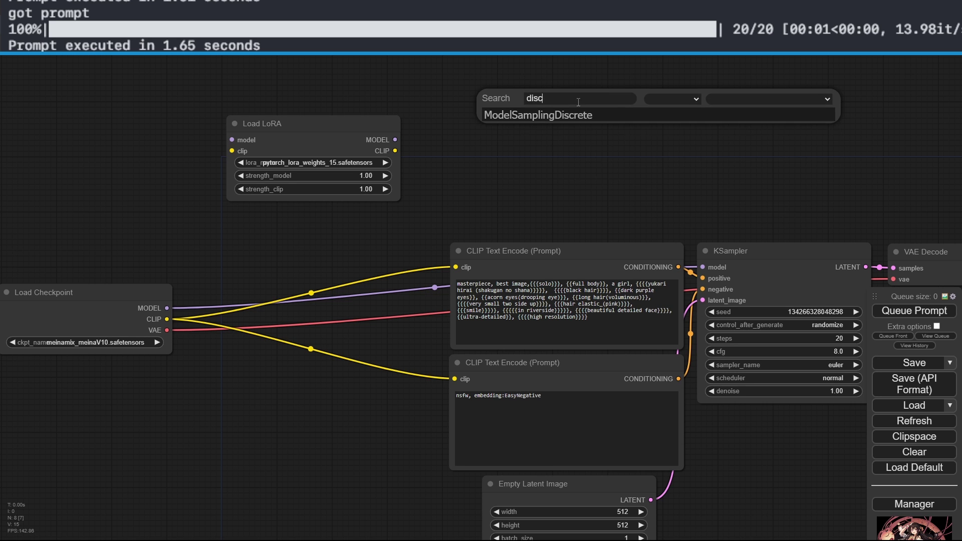
pyautogui.press('Return')
pyautogui.moveTo(578, 102); pyautogui.dragTo(519, 134)
pyautogui.moveTo(395, 138); pyautogui.dragTo(479, 140)
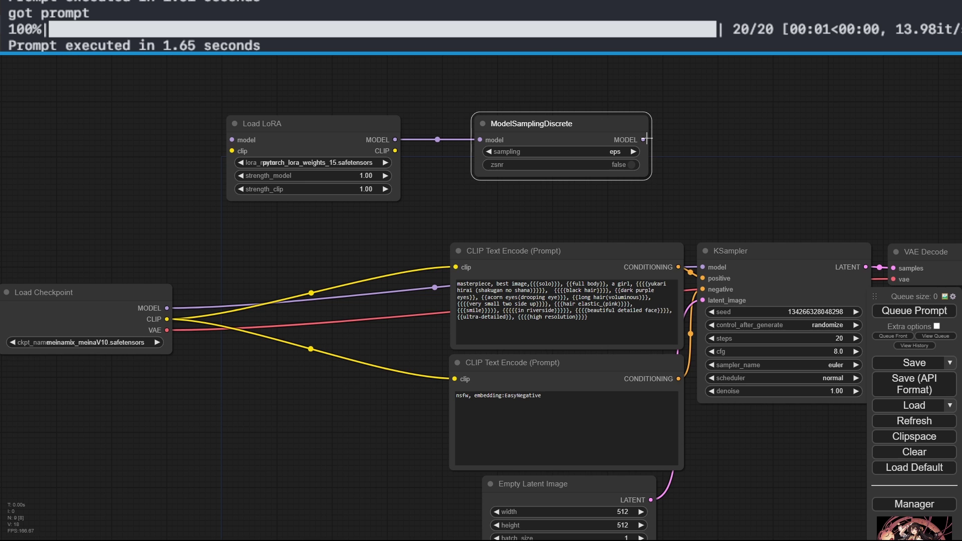
pyautogui.moveTo(646, 139); pyautogui.dragTo(703, 267)
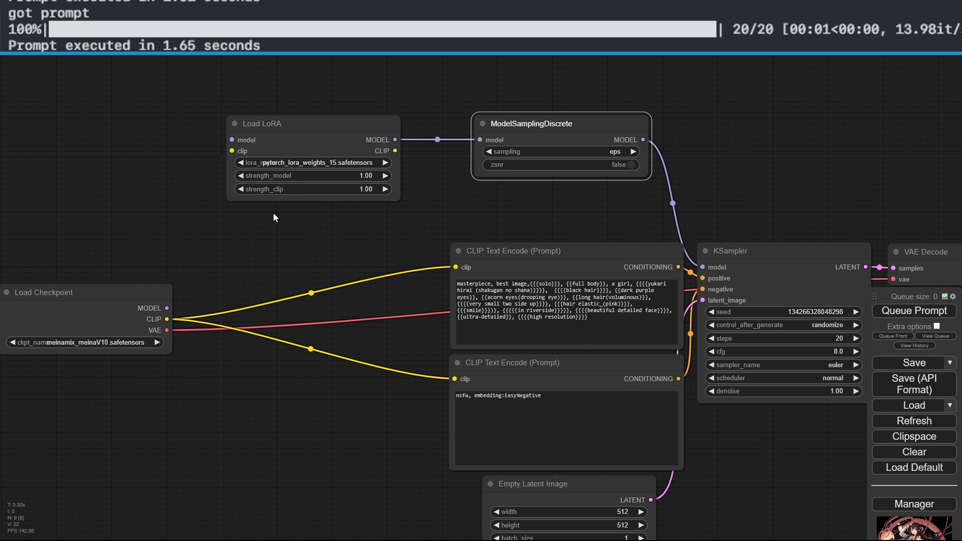
# Step: Set sampling to lcm and wire checkpoint MODEL/CLIP into Load LoRA, LoRA CLIP into both prompts
pyautogui.moveTo(167, 319)
pyautogui.mouseDown()
pyautogui.moveTo(178, 303)
pyautogui.moveTo(168, 319)
pyautogui.mouseUp()
pyautogui.click(600, 152)
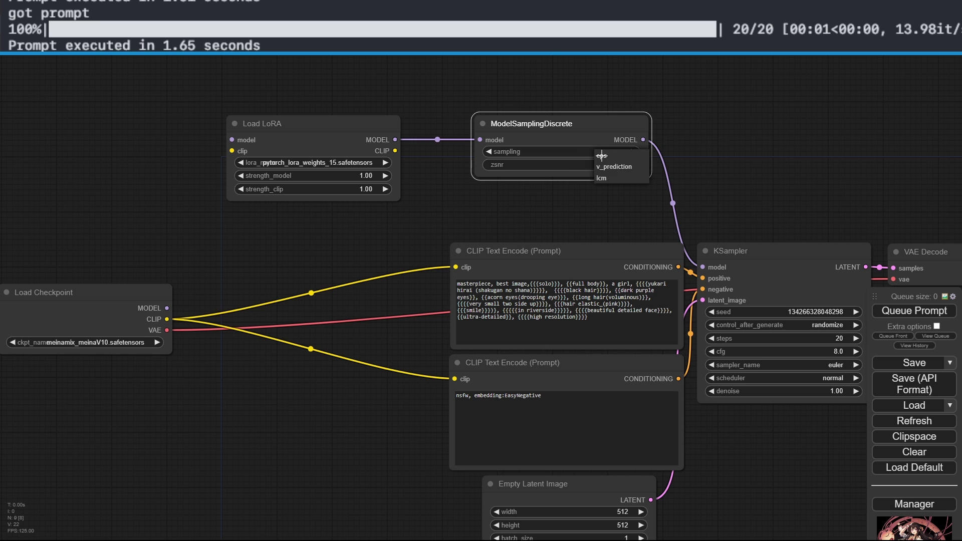
pyautogui.click(602, 178)
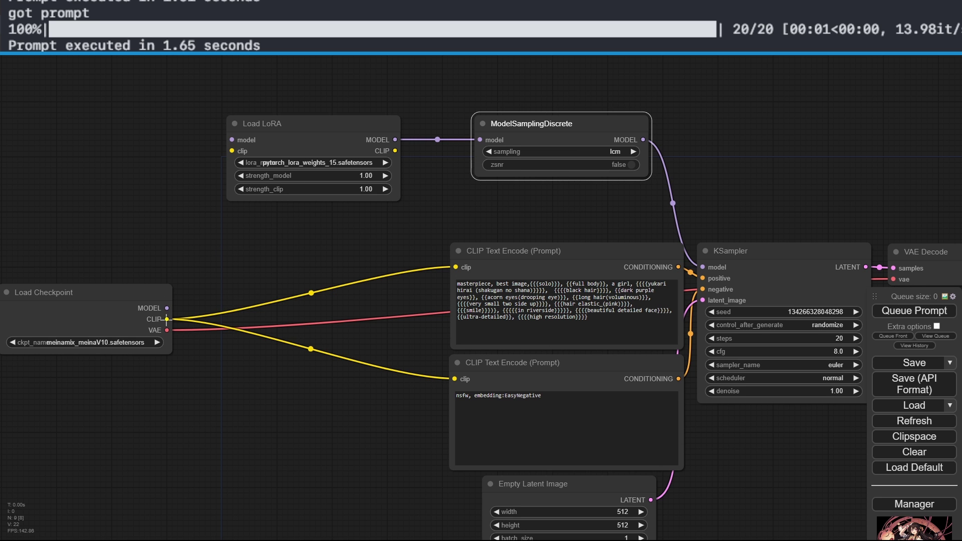
pyautogui.moveTo(167, 318); pyautogui.dragTo(231, 151)
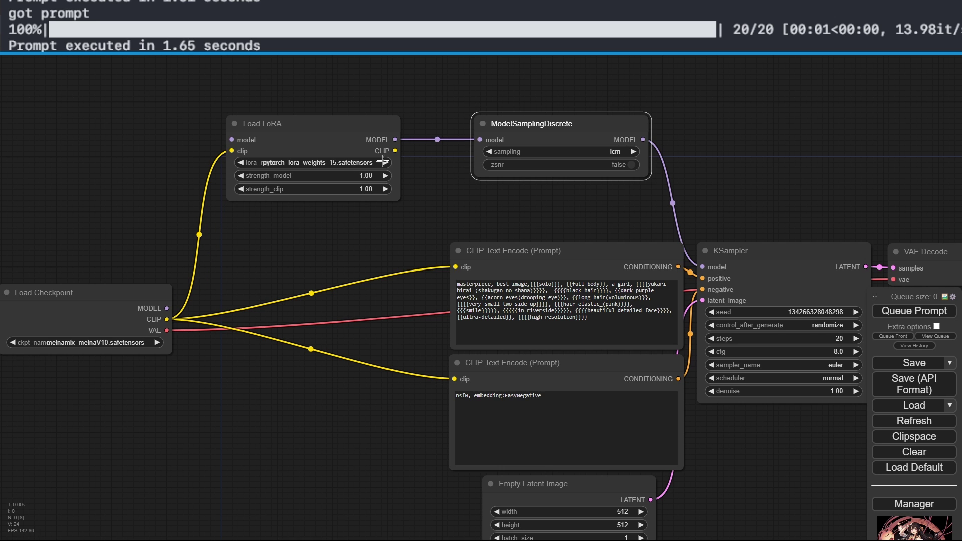
pyautogui.moveTo(394, 151); pyautogui.dragTo(455, 378)
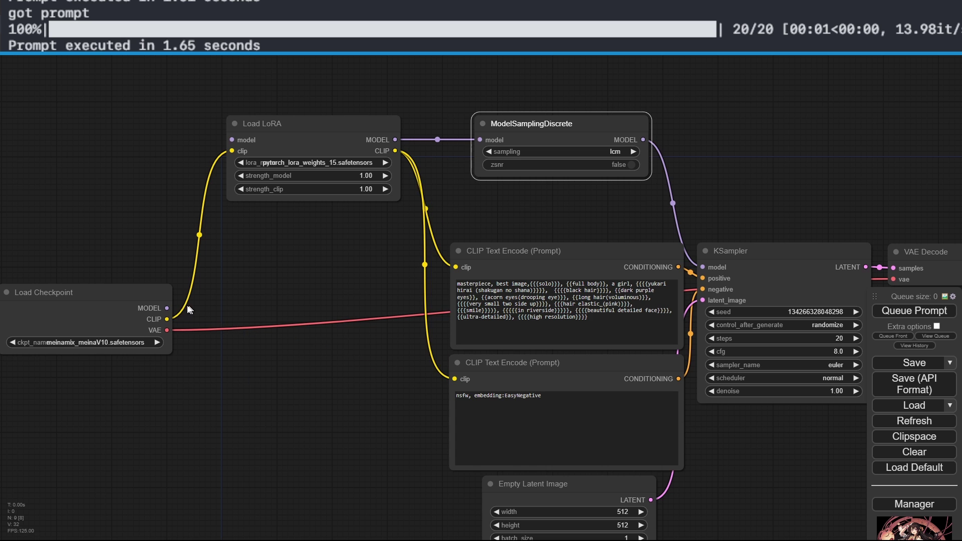
pyautogui.moveTo(166, 308); pyautogui.dragTo(231, 140)
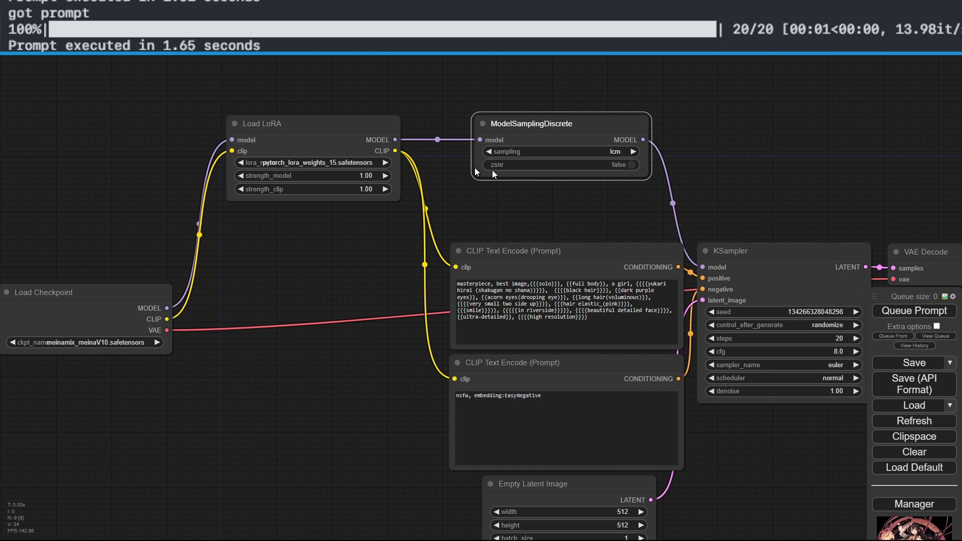
# Step: Switch the KSampler's sampler_name to lcm, and enter 6 steps and cfg 1.2
pyautogui.moveTo(727, 137); pyautogui.dragTo(409, 89)
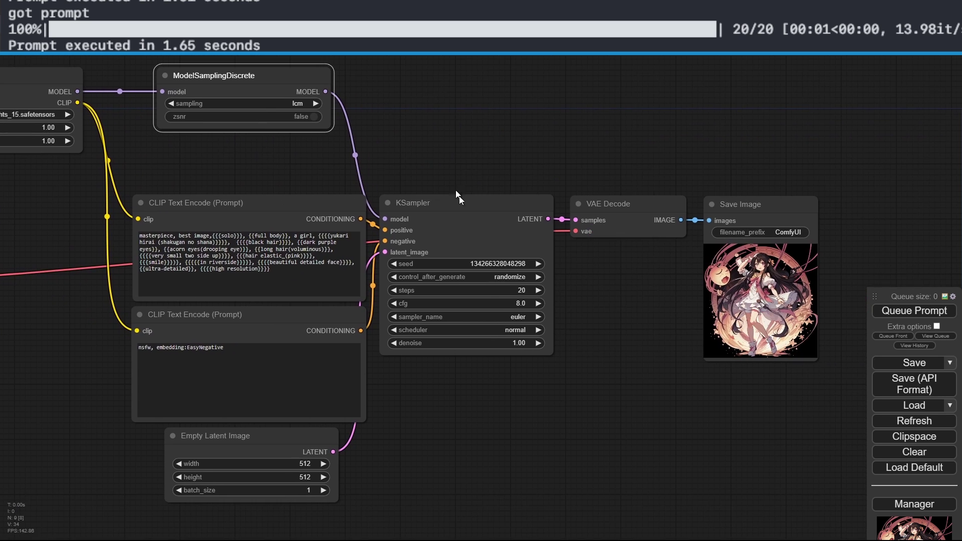
pyautogui.click(516, 317)
pyautogui.scroll(-2, 549, 499)
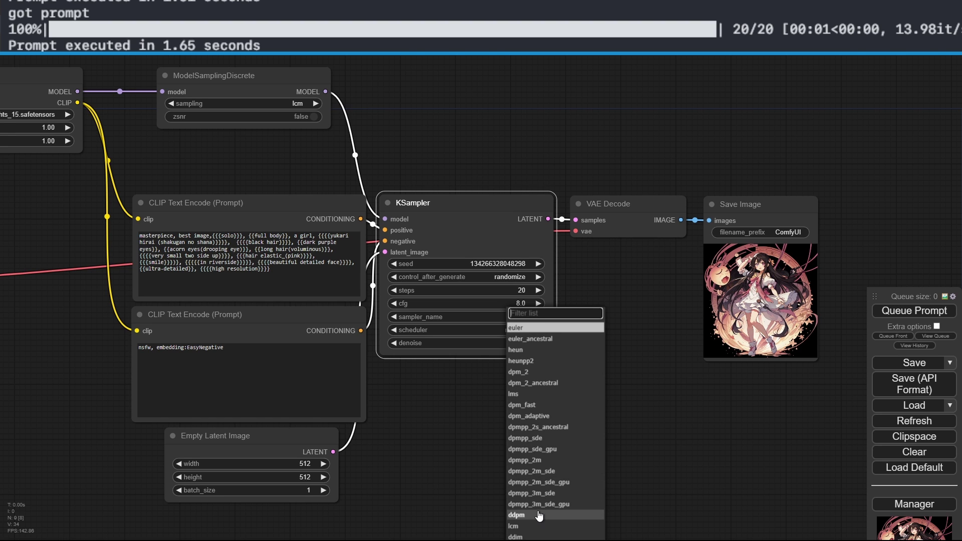
pyautogui.scroll(-2, 550, 498)
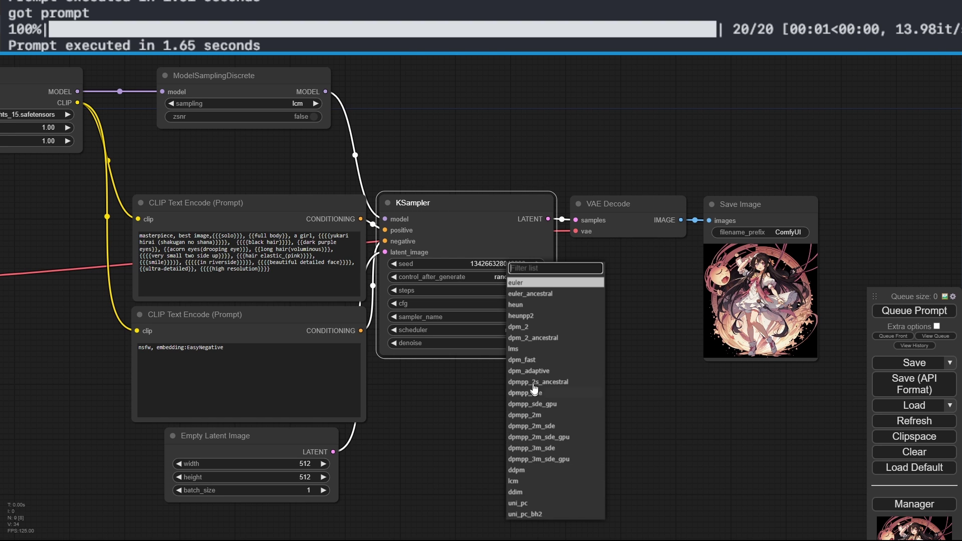
pyautogui.click(532, 480)
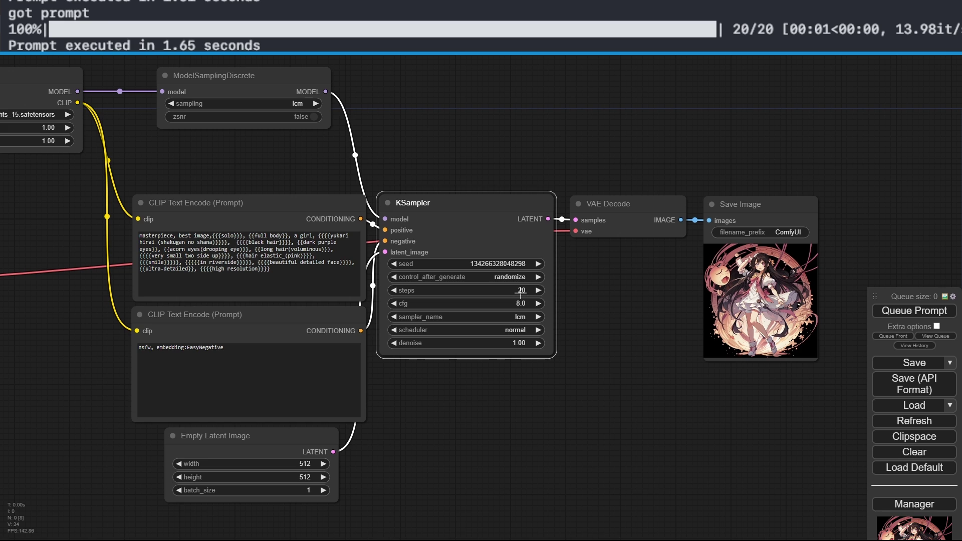
pyautogui.click(520, 290)
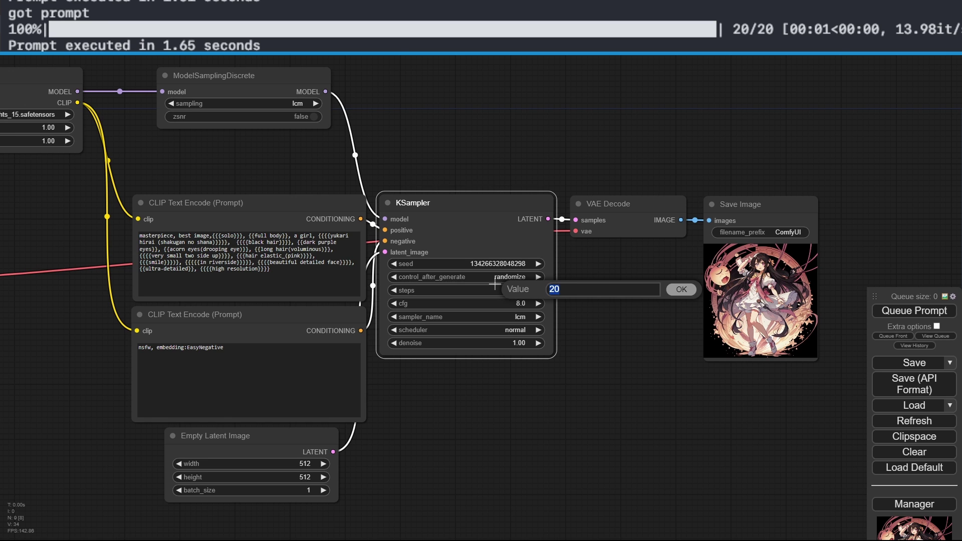
pyautogui.write('6')
pyautogui.press('Return')
pyautogui.click(520, 302)
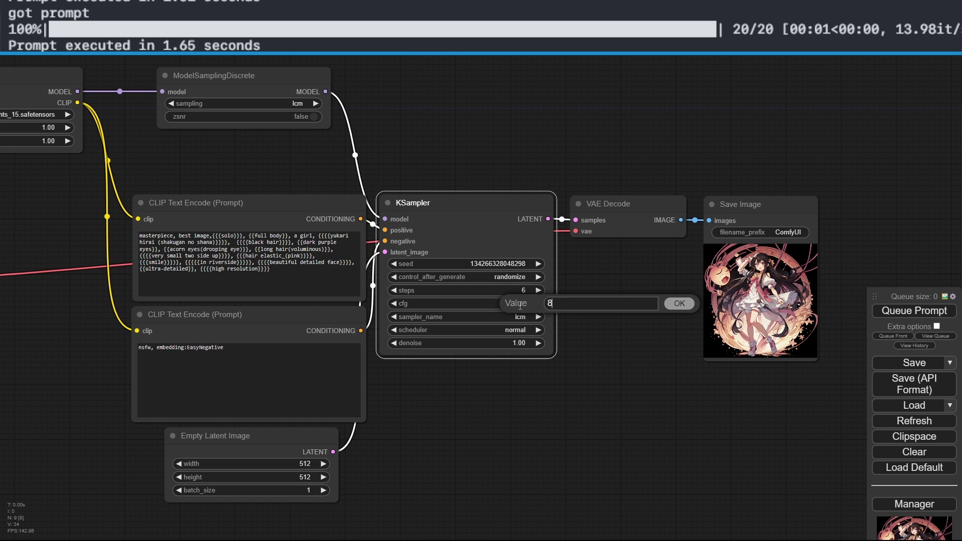
pyautogui.write('1.2')
pyautogui.press('Return')
pyautogui.moveTo(477, 416); pyautogui.dragTo(553, 402)
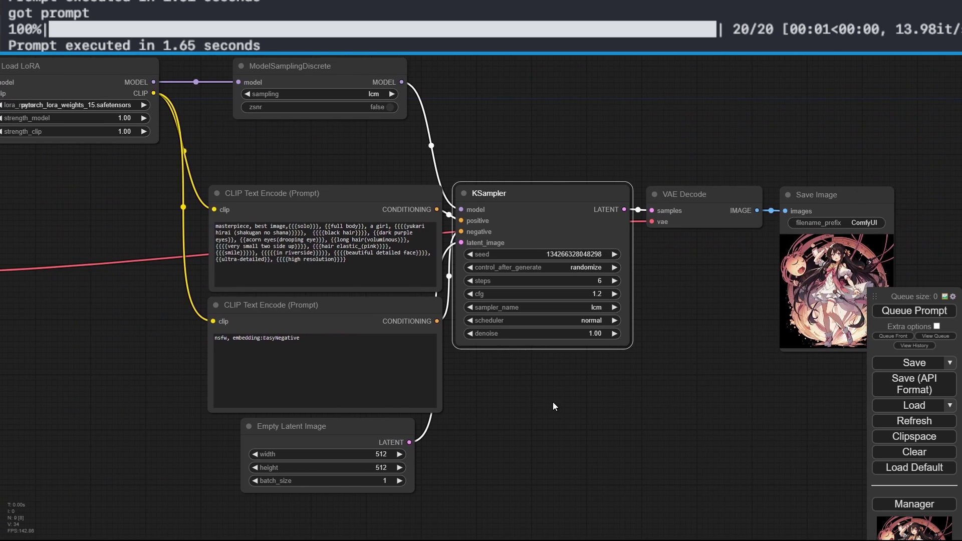
pyautogui.click(915, 312)
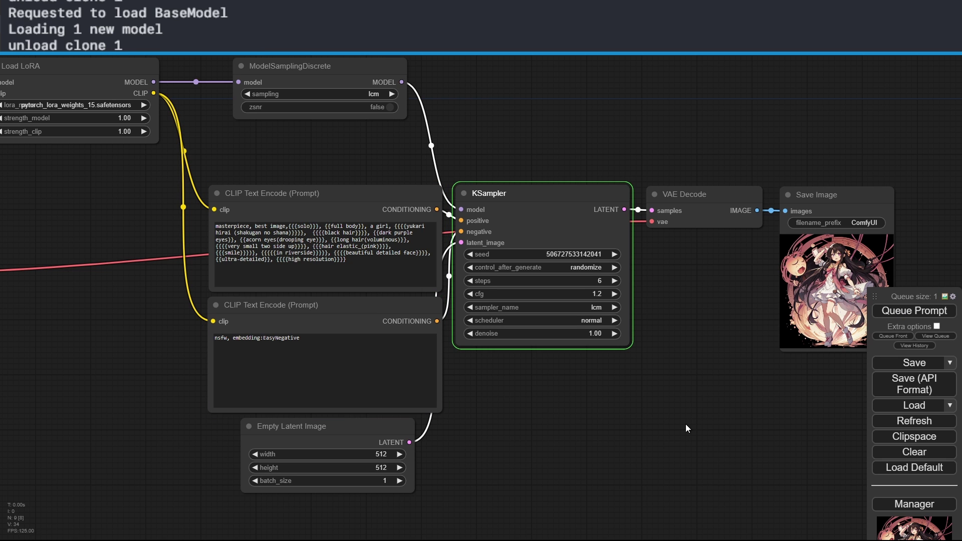
pyautogui.hotkey('ctrl', 'Return')
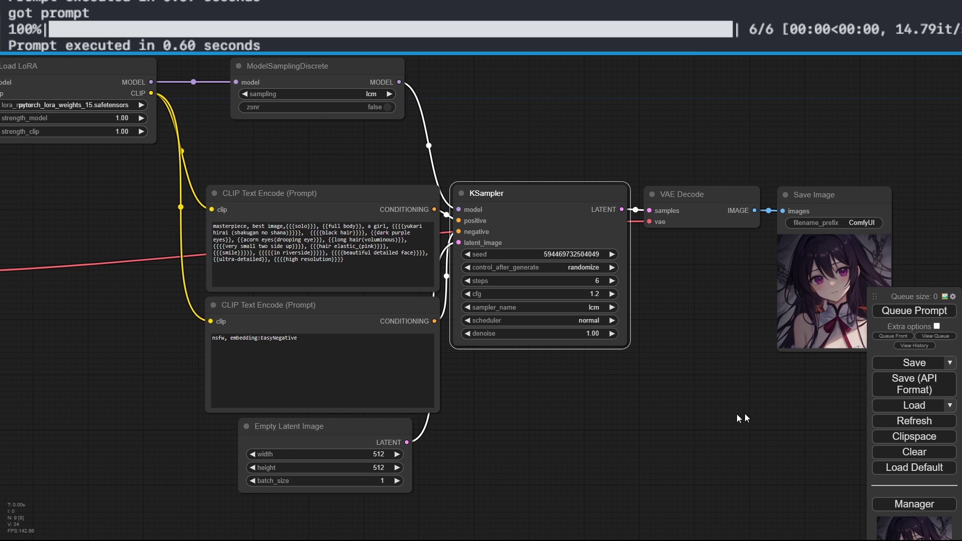
pyautogui.moveTo(736, 413); pyautogui.dragTo(549, 483)
pyautogui.scroll(7, 551, 396)
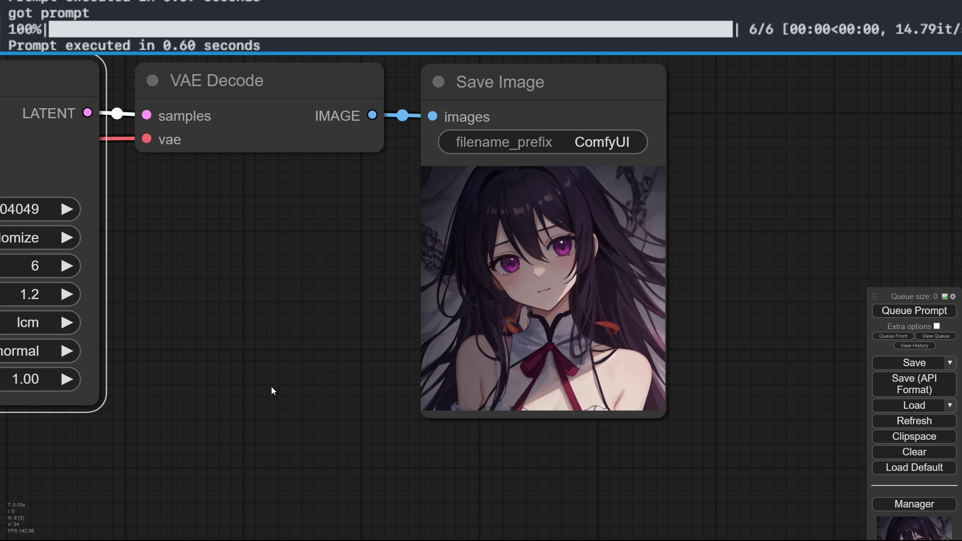
pyautogui.scroll(-2, 271, 387)
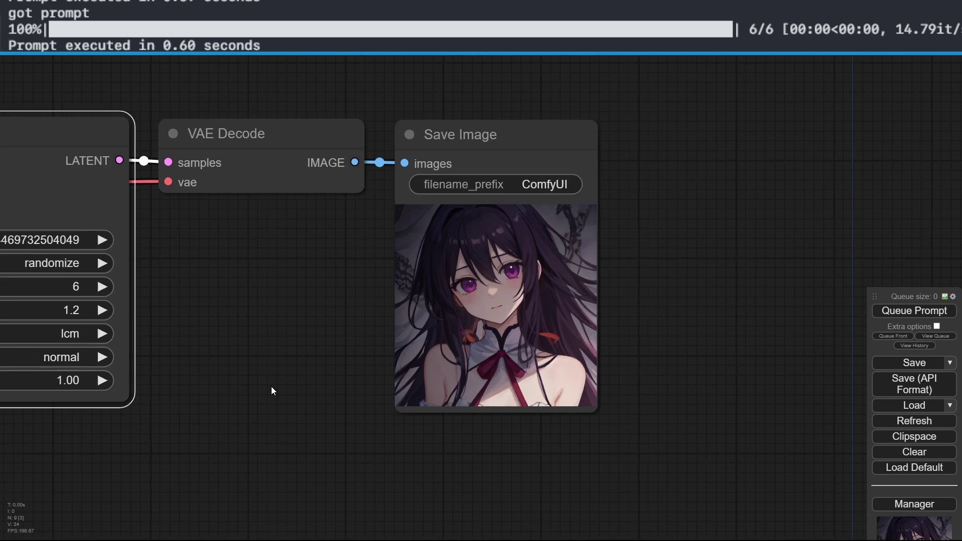
pyautogui.moveTo(271, 386); pyautogui.dragTo(432, 458)
# Step: Delete the Load LoRA and ModelSamplingDiscrete nodes from the graph
pyautogui.scroll(-3, 431, 458)
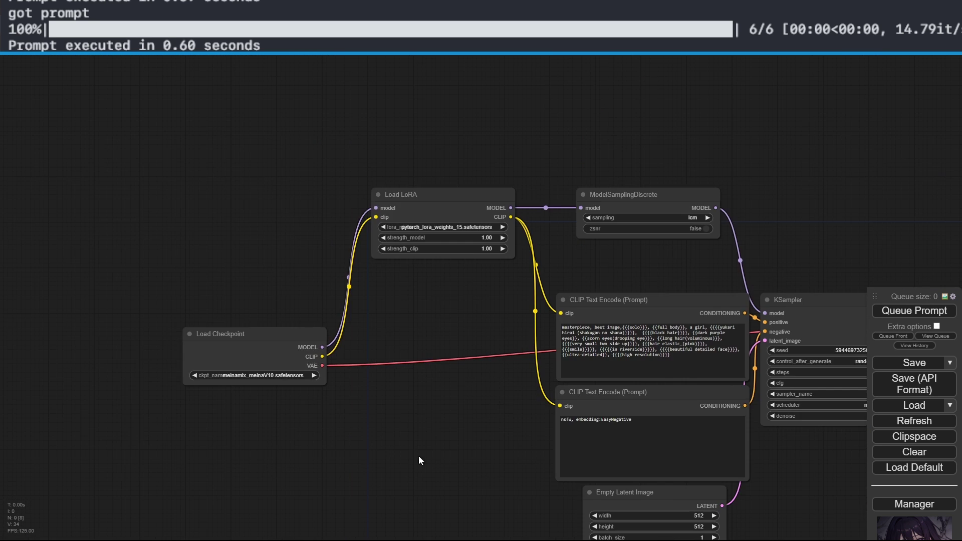
pyautogui.moveTo(247, 337); pyautogui.dragTo(360, 466)
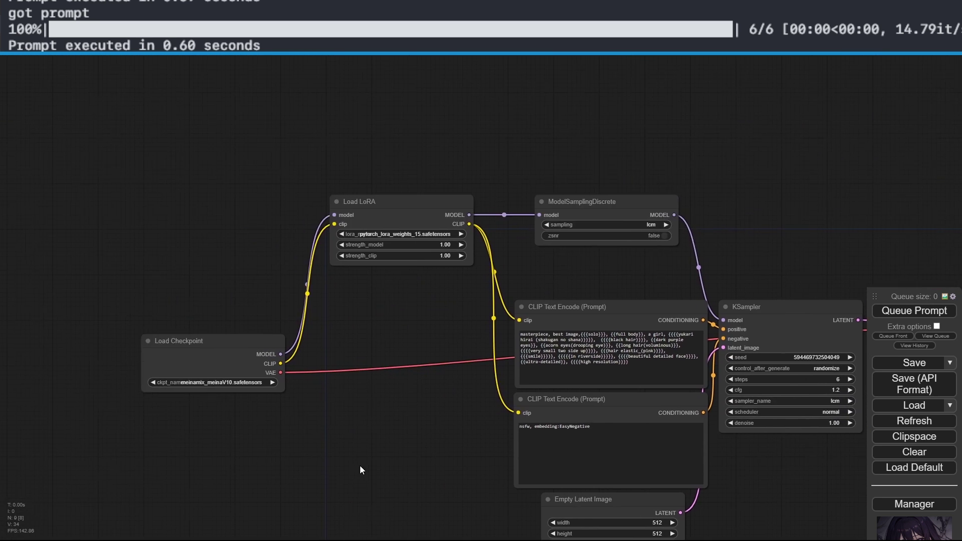
pyautogui.click(409, 198)
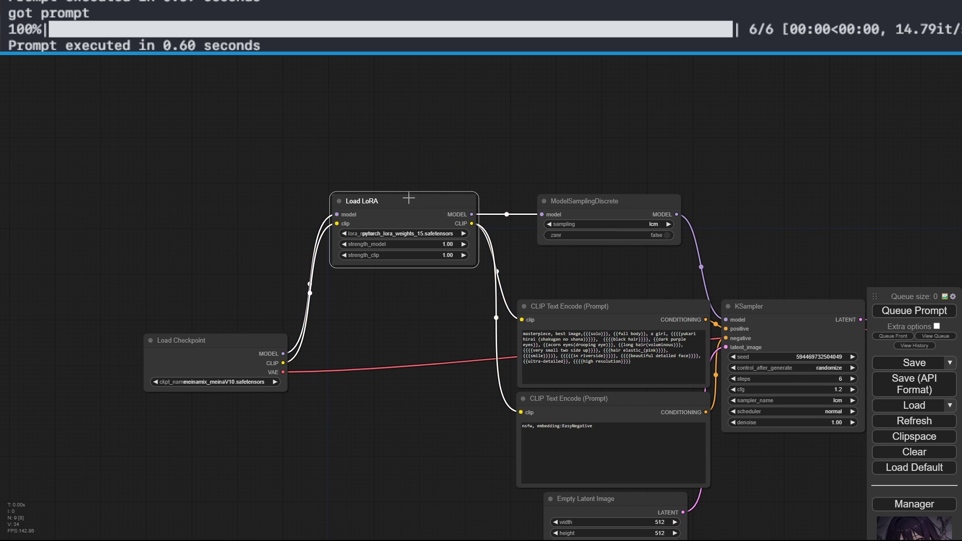
pyautogui.press('Delete')
pyautogui.click(624, 201)
pyautogui.press('Delete')
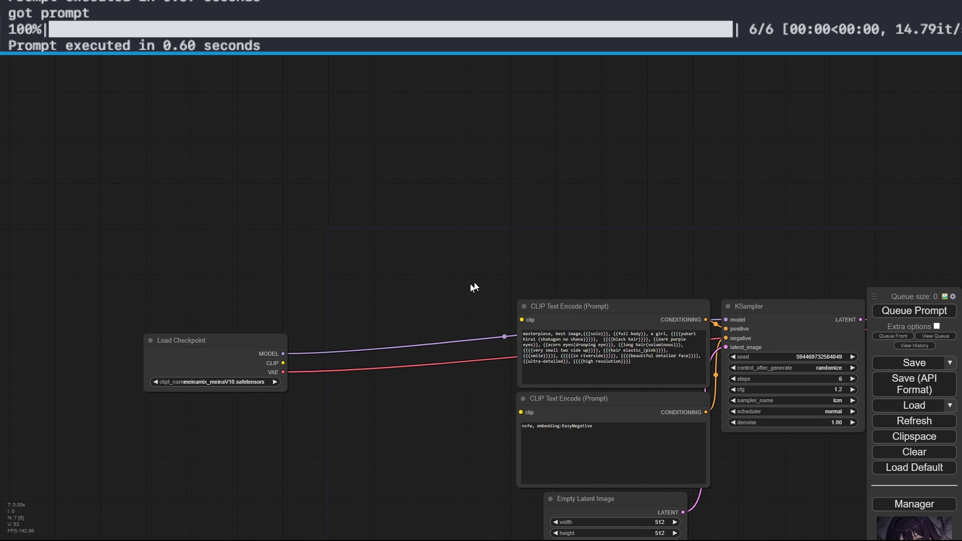
pyautogui.moveTo(417, 439); pyautogui.dragTo(346, 432)
pyautogui.moveTo(212, 355); pyautogui.dragTo(447, 311)
# Step: Link checkpoint CLIP to the positive prompt, then add a Load Video node left of the checkpoint
pyautogui.moveTo(378, 255); pyautogui.dragTo(556, 303)
pyautogui.doubleClick(290, 166)
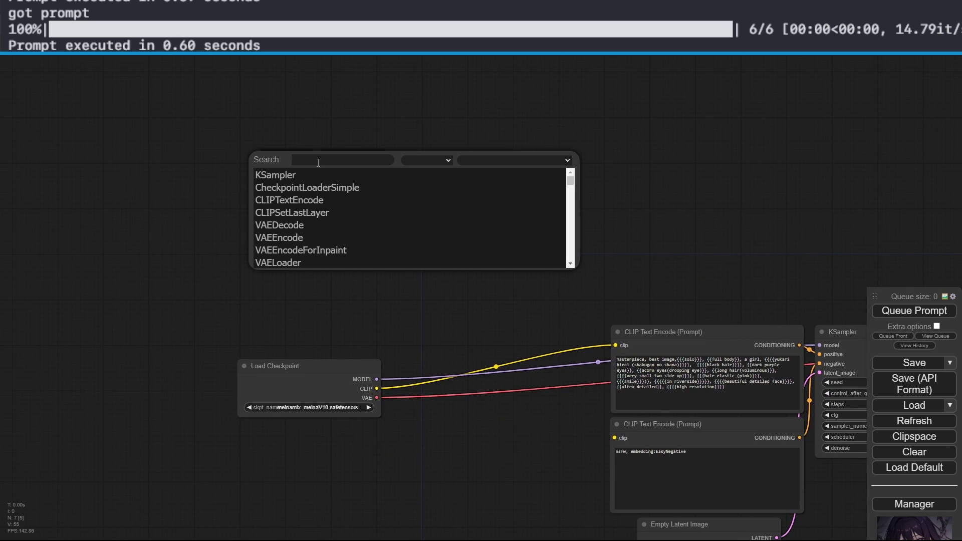
pyautogui.write('loadv')
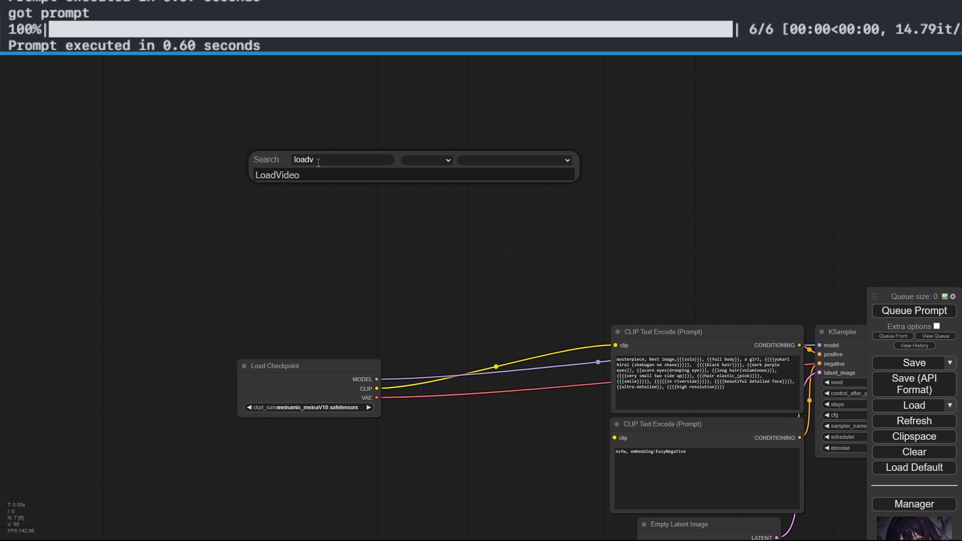
pyautogui.press('Return')
pyautogui.scroll(5, 571, 294)
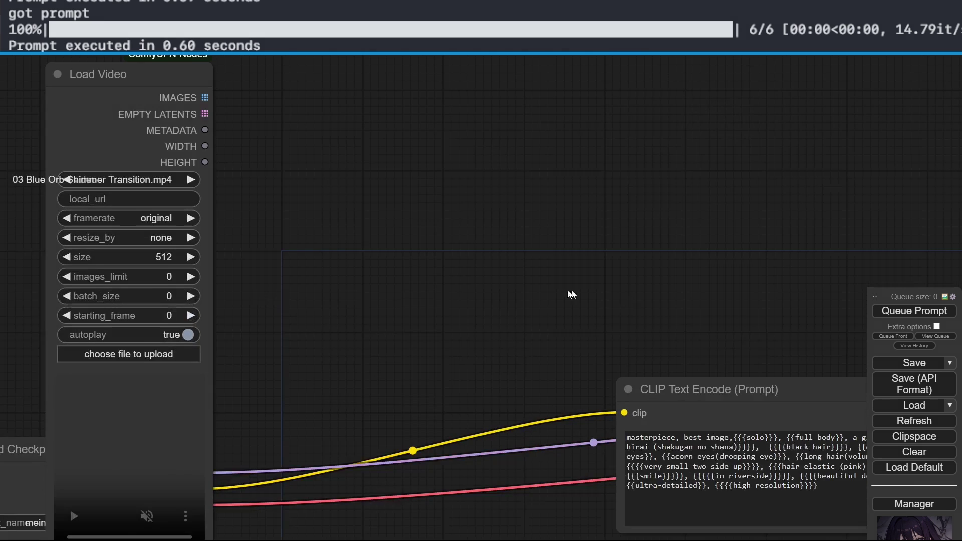
pyautogui.moveTo(571, 294); pyautogui.dragTo(775, 281)
pyautogui.scroll(-3, 709, 318)
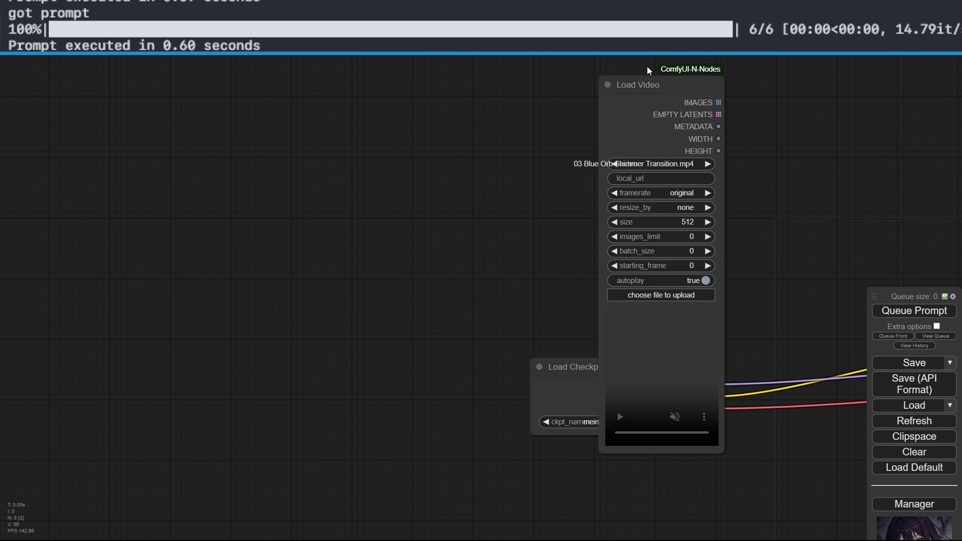
pyautogui.moveTo(649, 81); pyautogui.dragTo(297, 101)
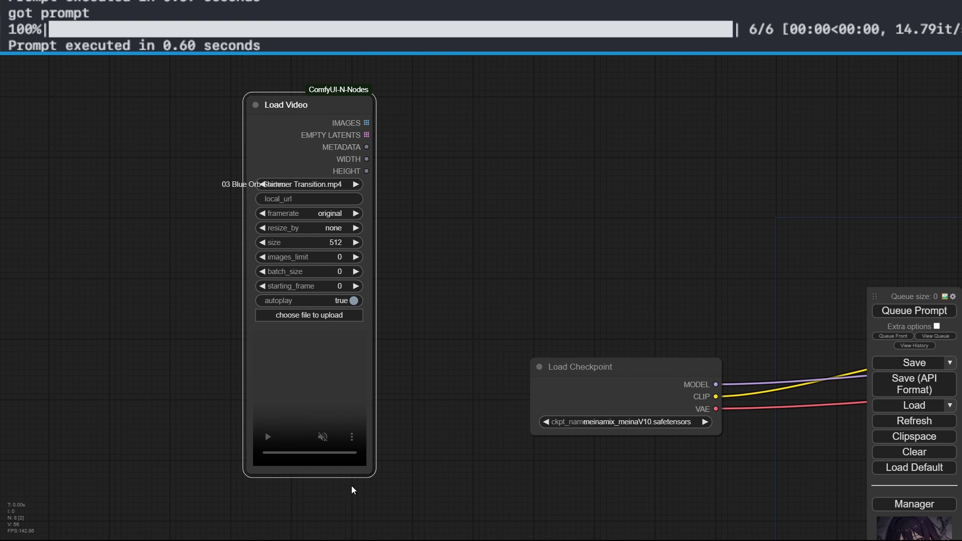
pyautogui.moveTo(377, 478); pyautogui.dragTo(496, 428)
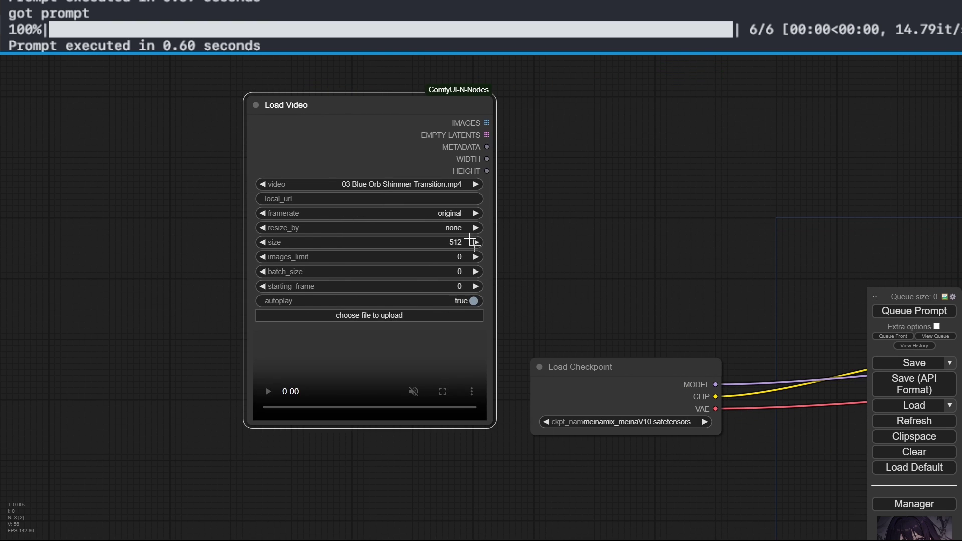
# Step: Load the headphones street video at quarter framerate, resized by height
pyautogui.click(474, 184)
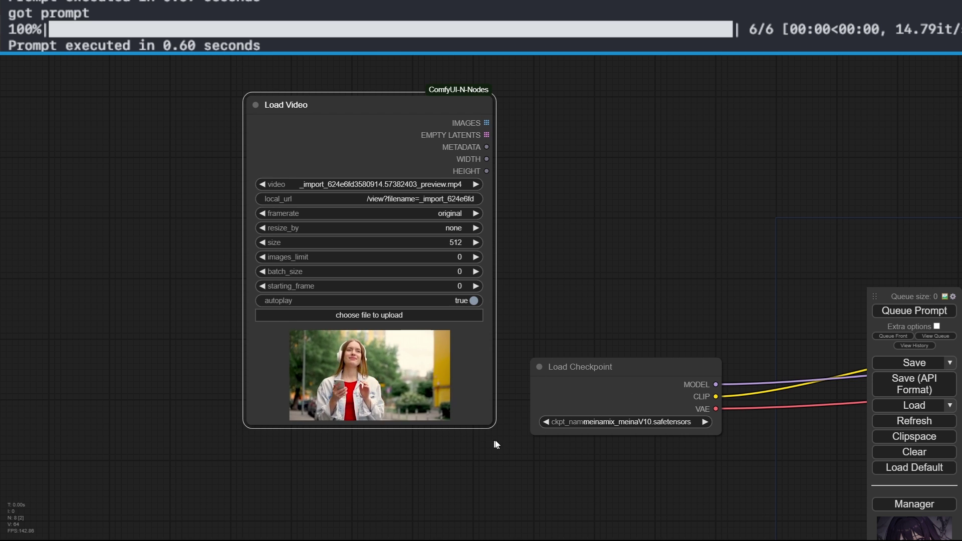
pyautogui.moveTo(495, 427); pyautogui.dragTo(506, 488)
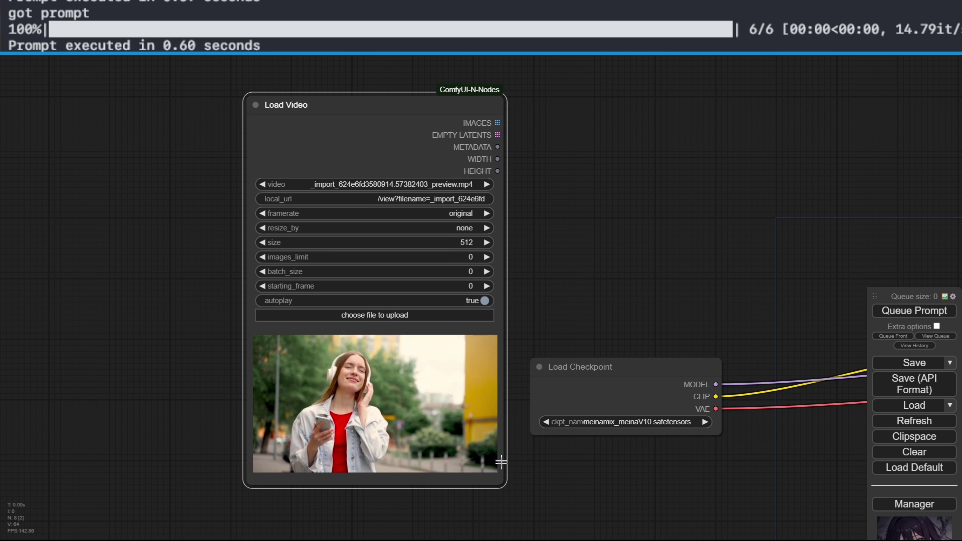
pyautogui.click(474, 213)
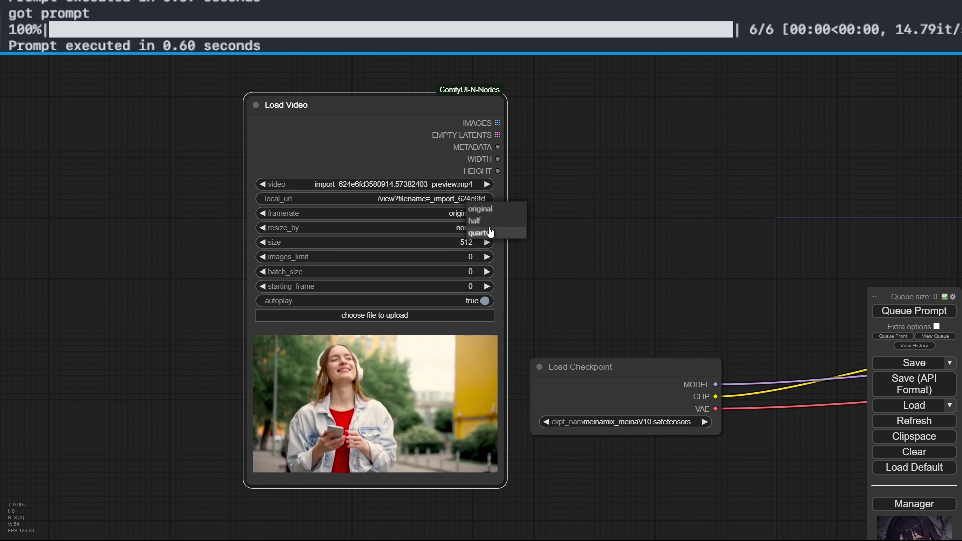
pyautogui.click(480, 234)
pyautogui.click(468, 228)
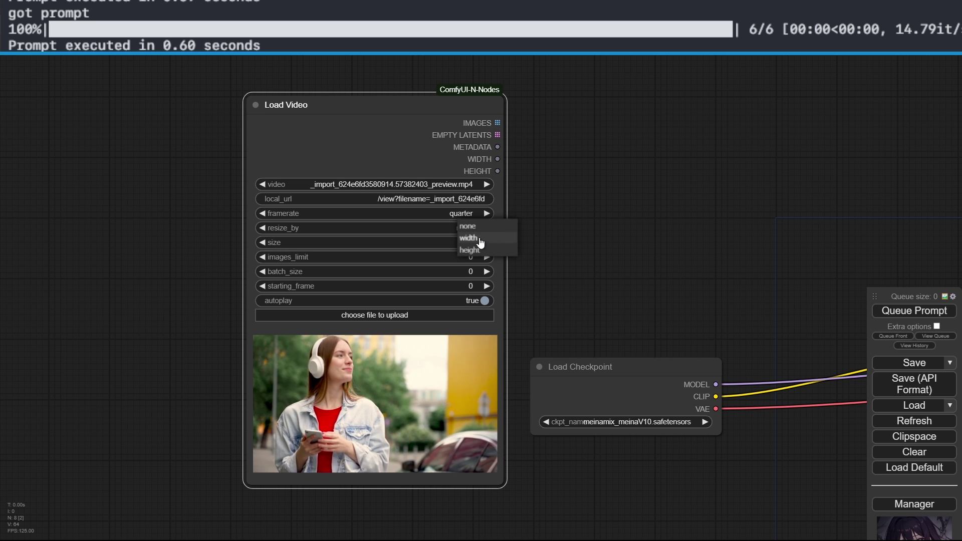
pyautogui.click(485, 252)
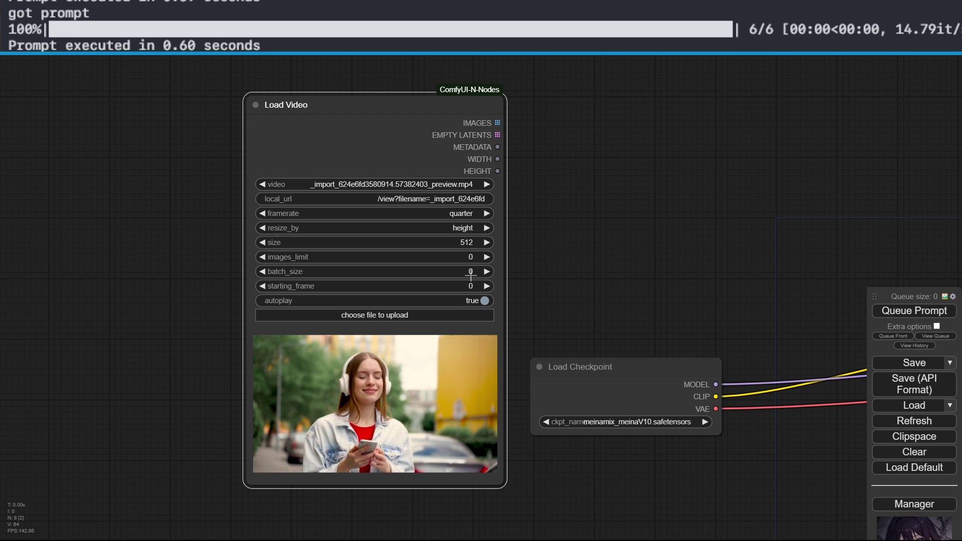
# Step: Set the Load Video images_limit to 40 and batch_size to 15
pyautogui.click(467, 256)
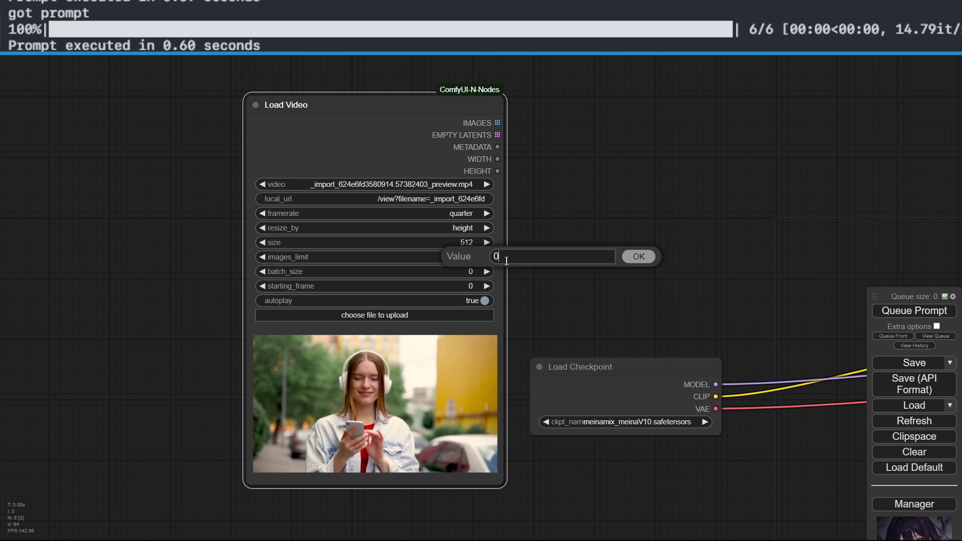
pyautogui.write('40')
pyautogui.press('Return')
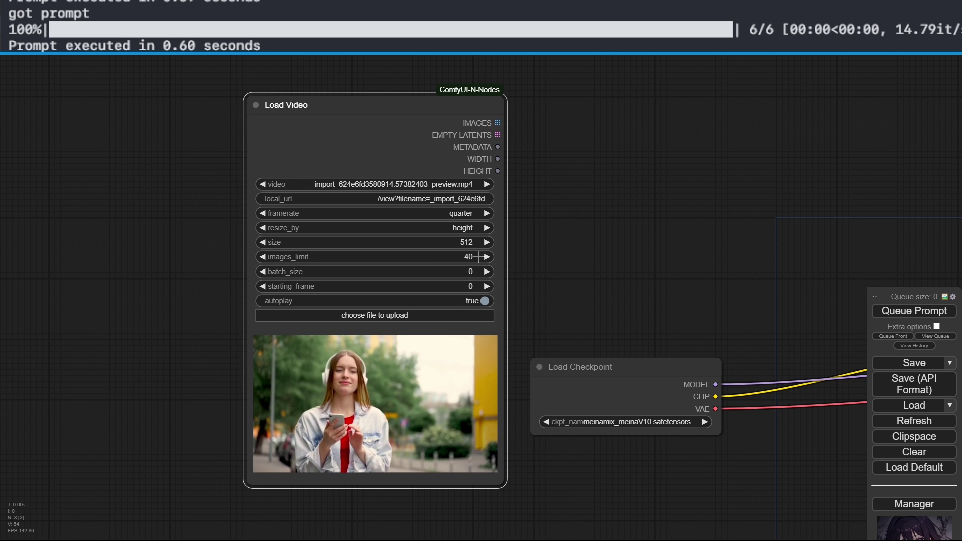
pyautogui.click(403, 272)
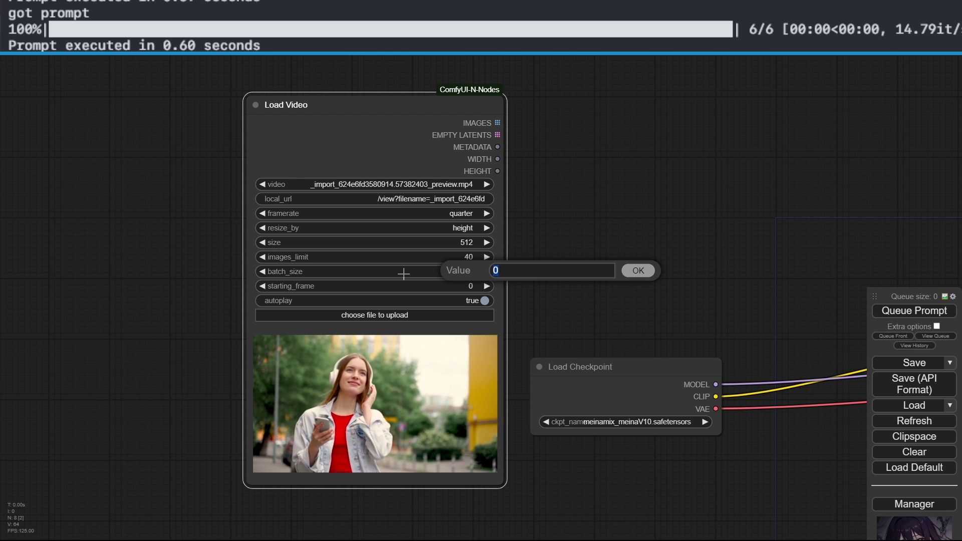
pyautogui.write('15')
pyautogui.press('Return')
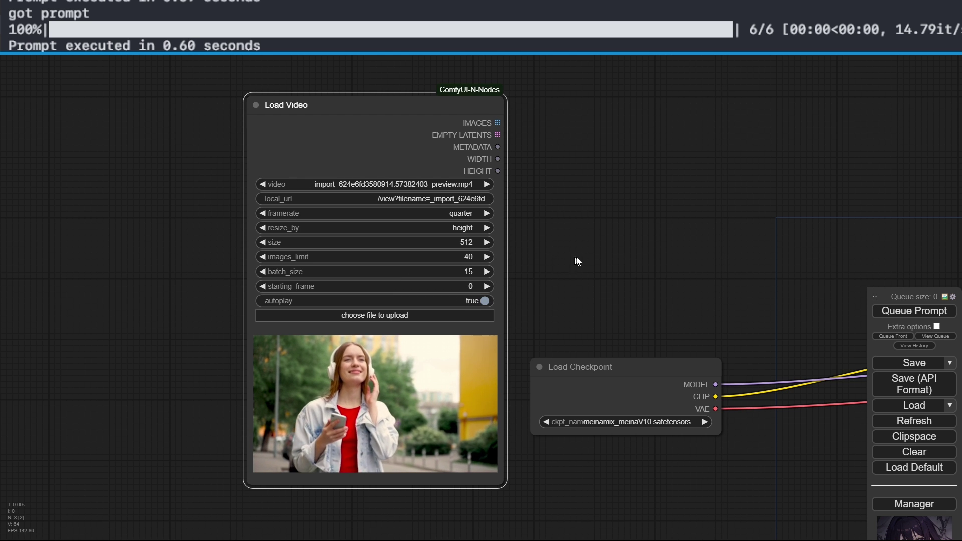
pyautogui.moveTo(576, 262); pyautogui.dragTo(359, 212)
# Step: Add a VAE Encode node fed by the video frames and the checkpoint VAE
pyautogui.scroll(-2, 333, 163)
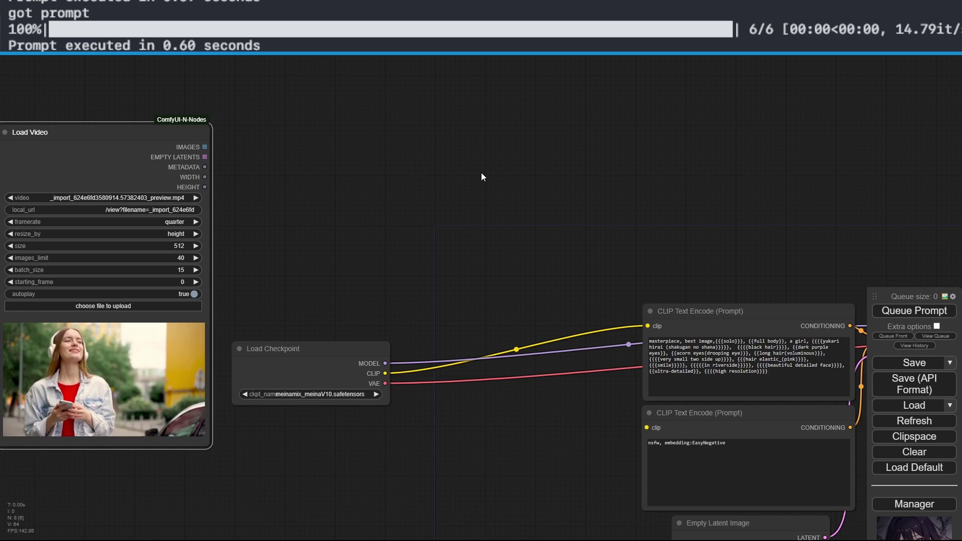
pyautogui.moveTo(481, 180); pyautogui.dragTo(446, 203)
pyautogui.moveTo(498, 236); pyautogui.dragTo(441, 230)
pyautogui.moveTo(140, 178); pyautogui.dragTo(349, 184)
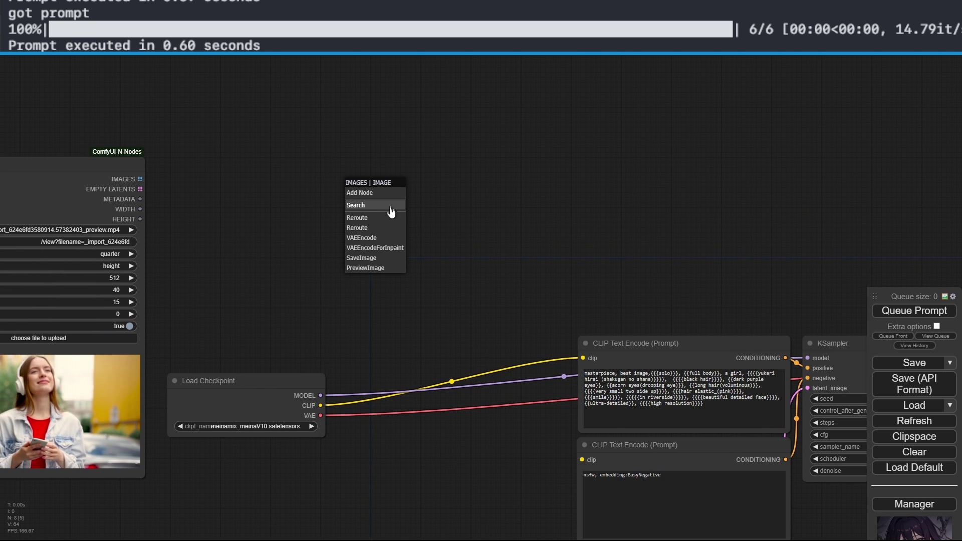
pyautogui.click(395, 237)
pyautogui.moveTo(320, 415); pyautogui.dragTo(355, 212)
# Step: Feed VAE Encode's latent into the KSampler, leaving denoise unchanged
pyautogui.moveTo(629, 223); pyautogui.dragTo(394, 217)
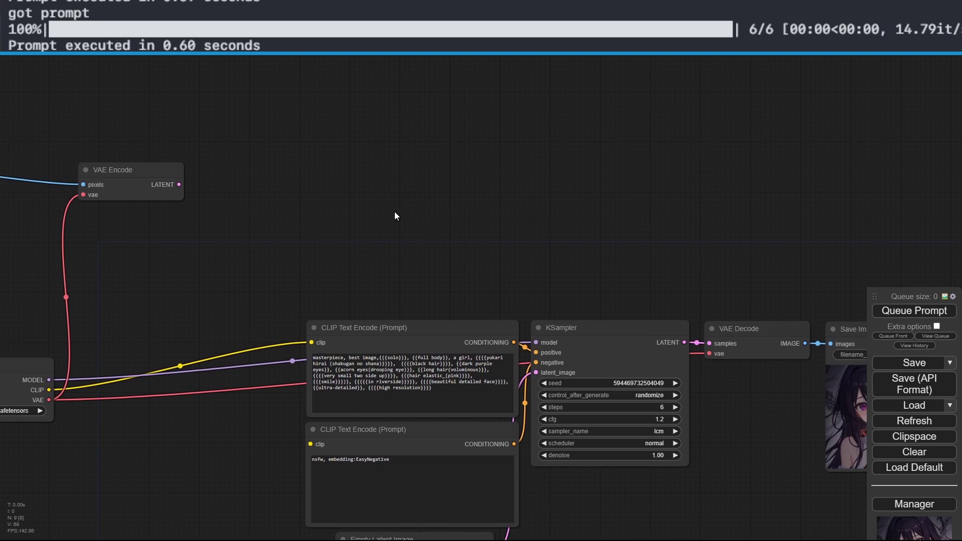
pyautogui.moveTo(177, 187); pyautogui.dragTo(536, 372)
pyautogui.click(663, 455)
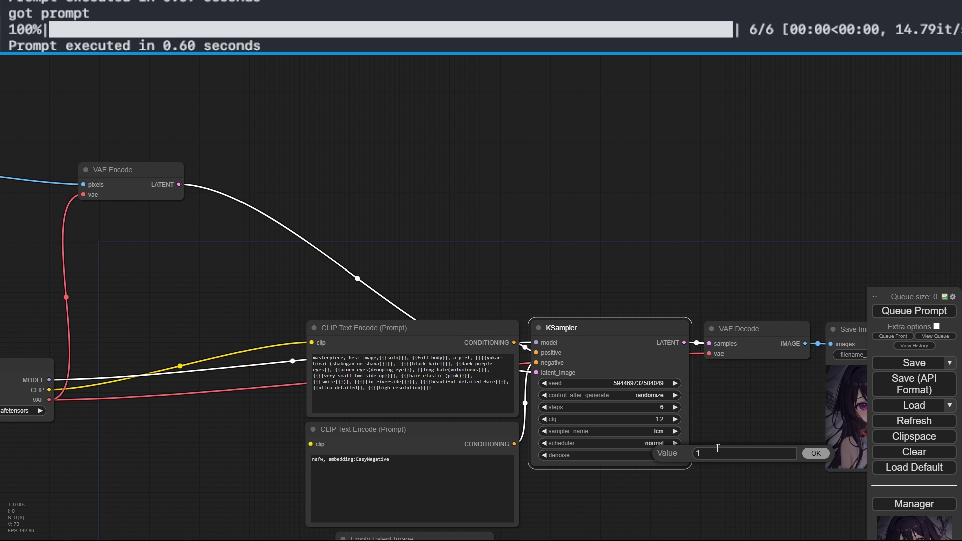
pyautogui.press('Escape')
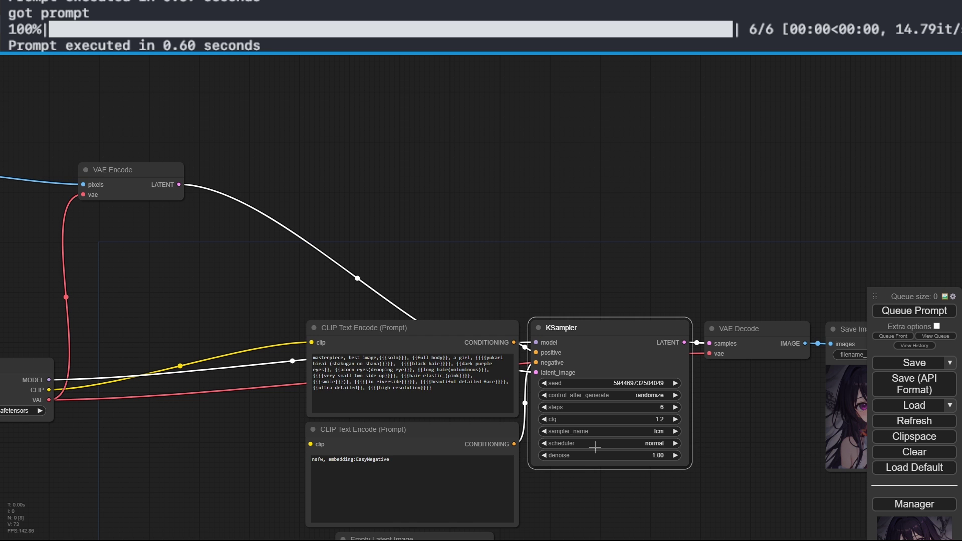
pyautogui.moveTo(793, 435); pyautogui.dragTo(640, 421)
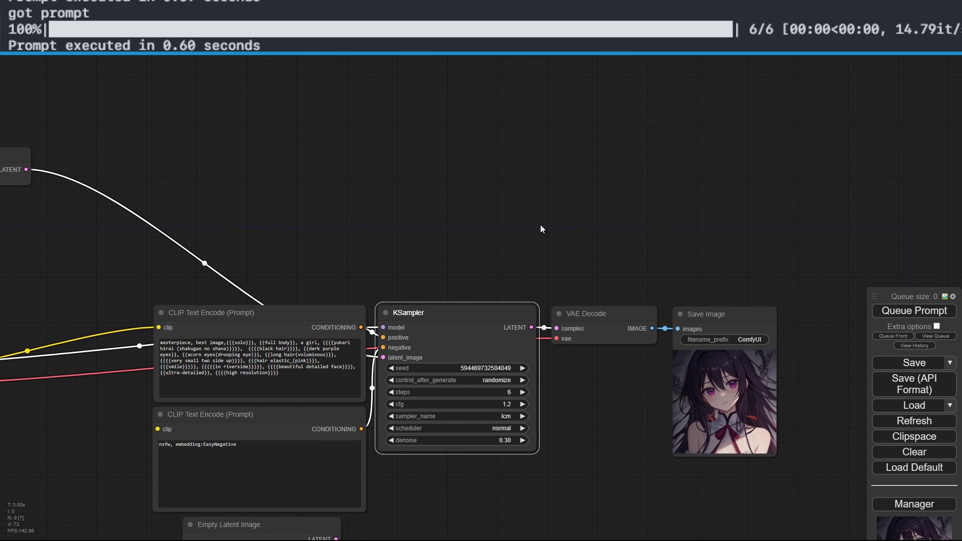
# Step: Set the KSampler to 20 steps and switch its sampler to euler
pyautogui.click(508, 392)
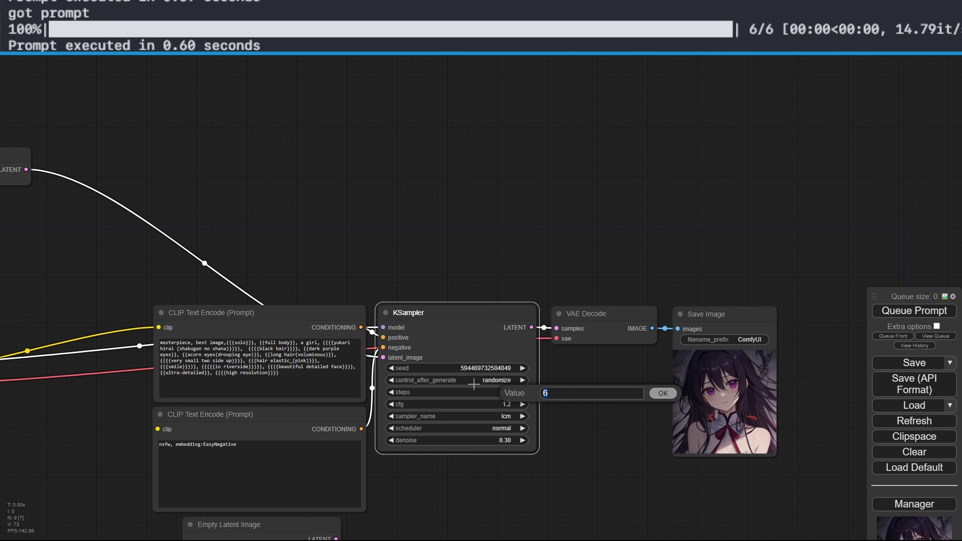
pyautogui.write('20')
pyautogui.press('Return')
pyautogui.click(509, 404)
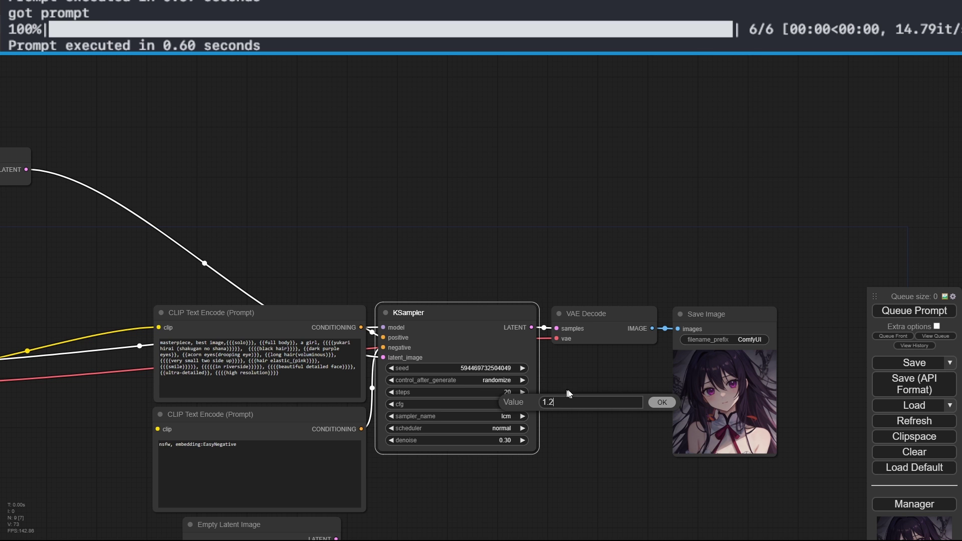
pyautogui.click(505, 415)
pyautogui.click(530, 323)
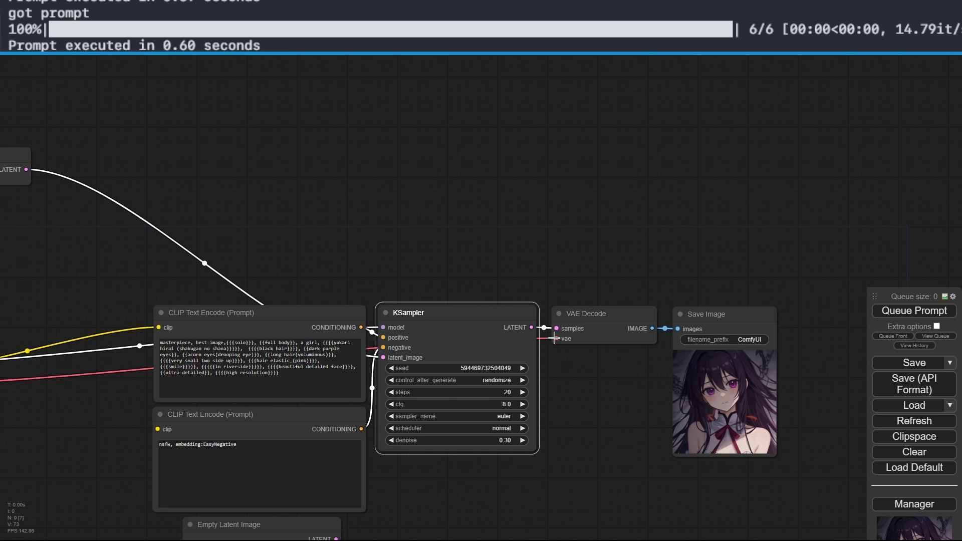
# Step: Add a SaveVideo node via 'savev' search and place it beside VAE Decode
pyautogui.moveTo(701, 278); pyautogui.dragTo(429, 151)
pyautogui.doubleClick(636, 188)
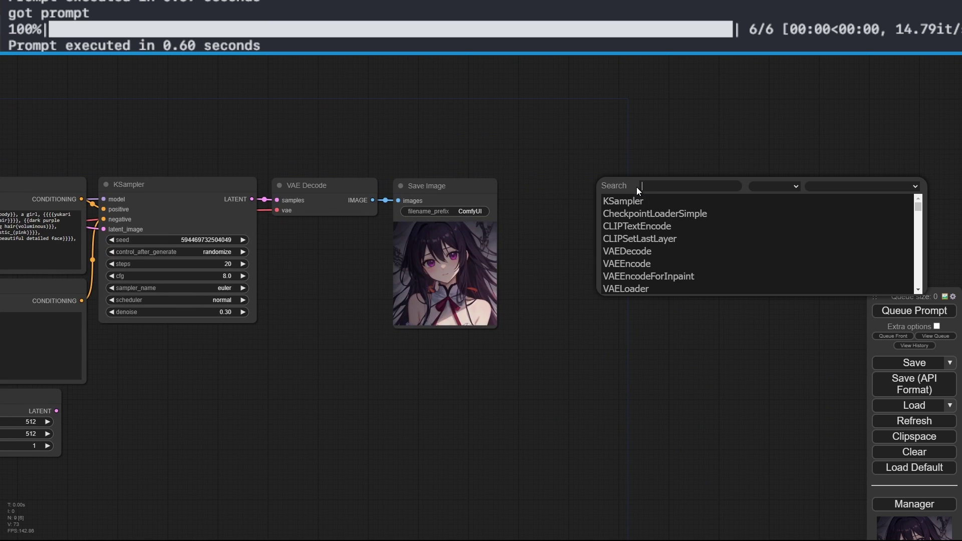
pyautogui.write('savev')
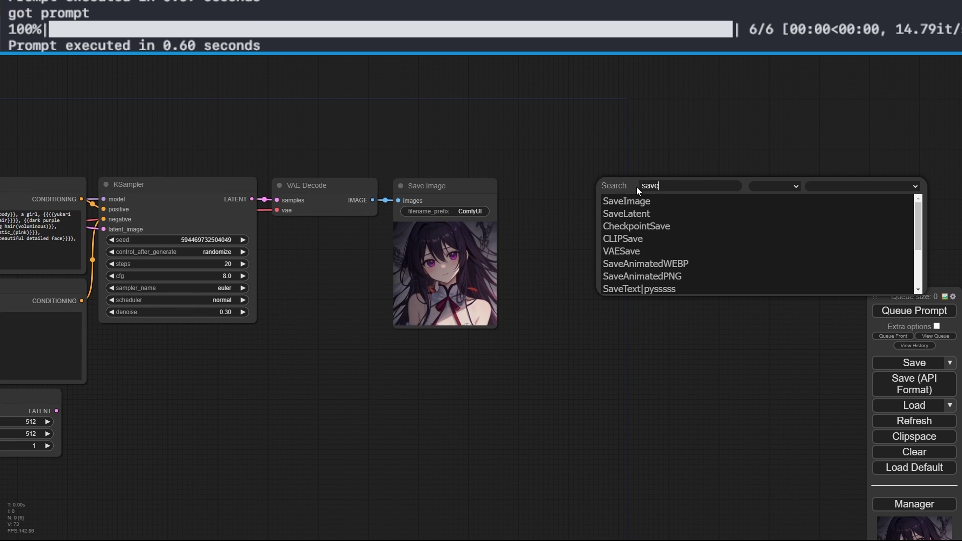
pyautogui.press('Return')
pyautogui.moveTo(663, 185); pyautogui.dragTo(554, 128)
# Step: Delete Save Image, link VAE Decode IMAGE to SaveVideo, and move Load Video below Load Checkpoint
pyautogui.click(466, 194)
pyautogui.press('Delete')
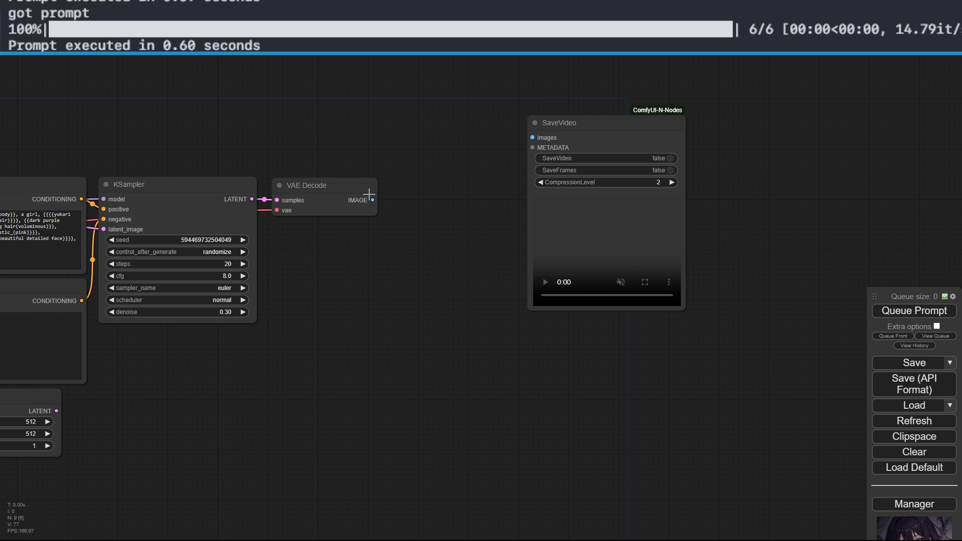
pyautogui.moveTo(372, 200); pyautogui.dragTo(748, 173)
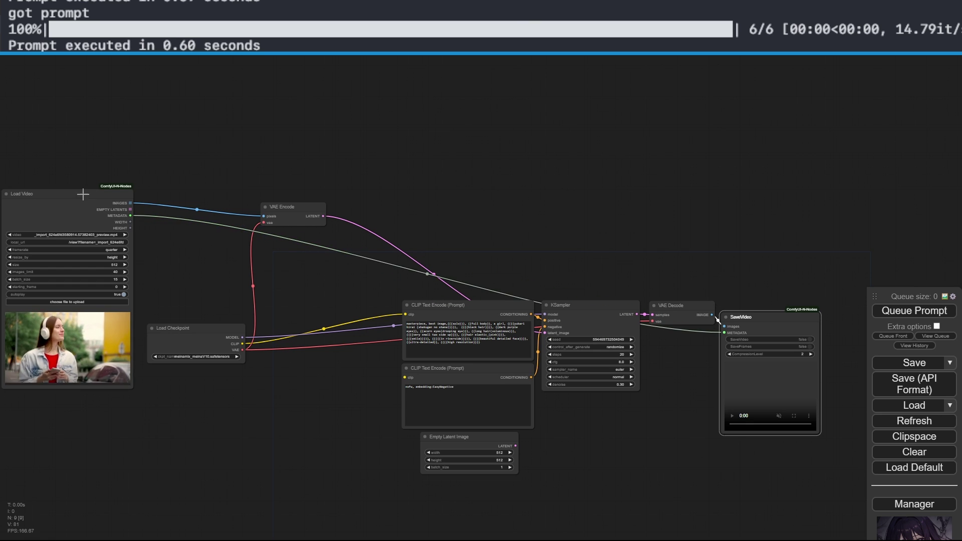
pyautogui.moveTo(83, 194); pyautogui.dragTo(259, 384)
pyautogui.scroll(6, 266, 284)
pyautogui.moveTo(465, 381); pyautogui.dragTo(355, 487)
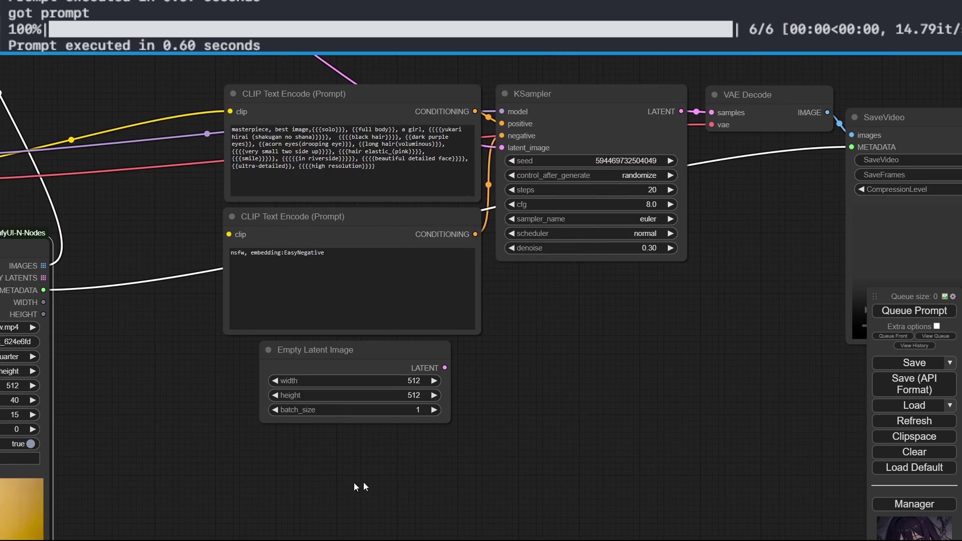
pyautogui.moveTo(587, 372); pyautogui.dragTo(566, 457)
# Step: Connect checkpoint CLIP to the negative prompt encoder and queue the render, finishing in 86.63 seconds
pyautogui.click(899, 311)
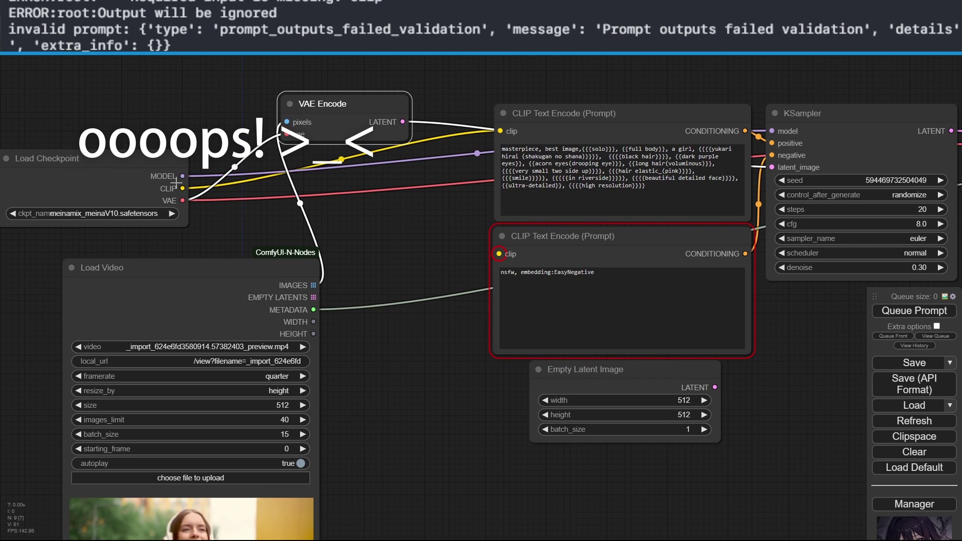
pyautogui.moveTo(182, 188); pyautogui.dragTo(501, 253)
pyautogui.click(906, 311)
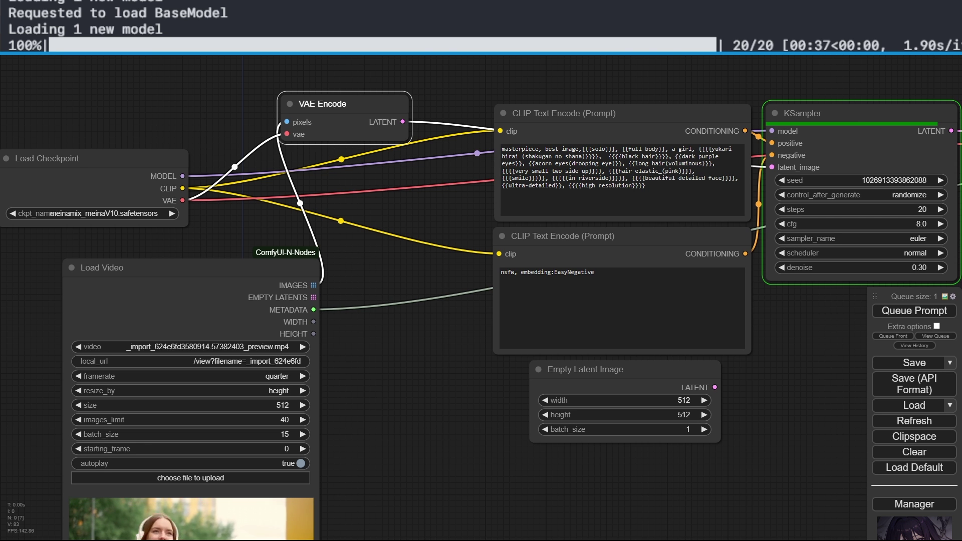
pyautogui.moveTo(780, 412); pyautogui.dragTo(832, 360)
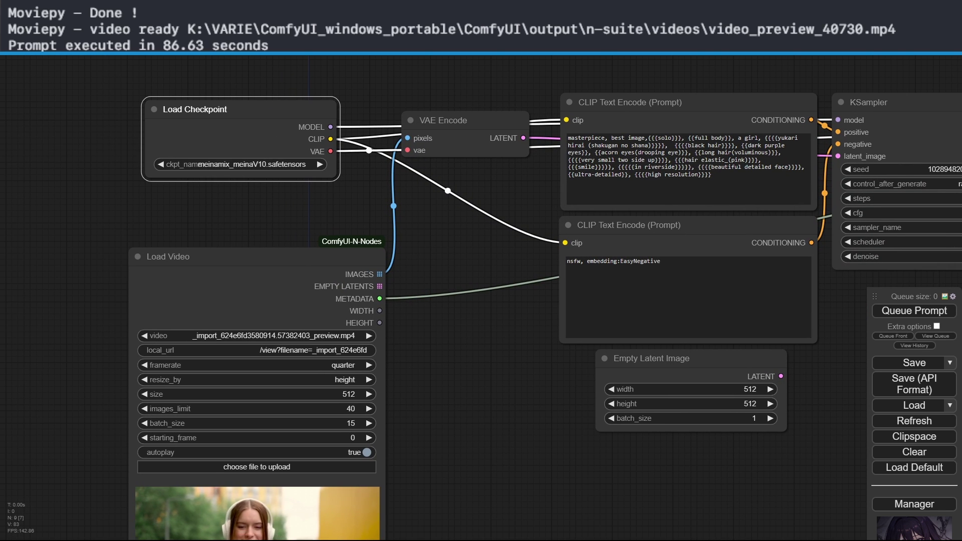
pyautogui.moveTo(418, 416); pyautogui.dragTo(499, 381)
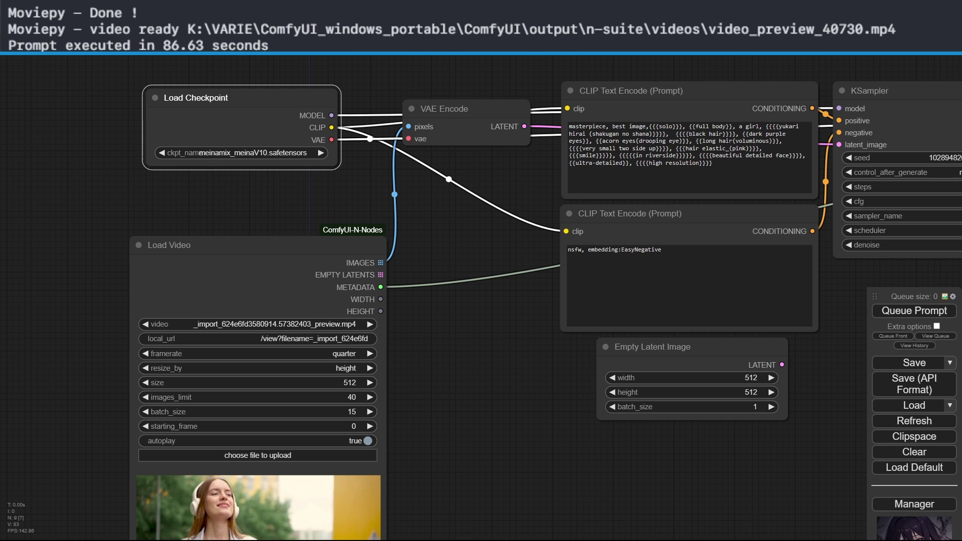
# Step: Add a ModelSamplingDiscrete node beside Load LoRA with sampling set to lcm
pyautogui.moveTo(521, 340); pyautogui.dragTo(553, 456)
pyautogui.doubleClick(386, 82)
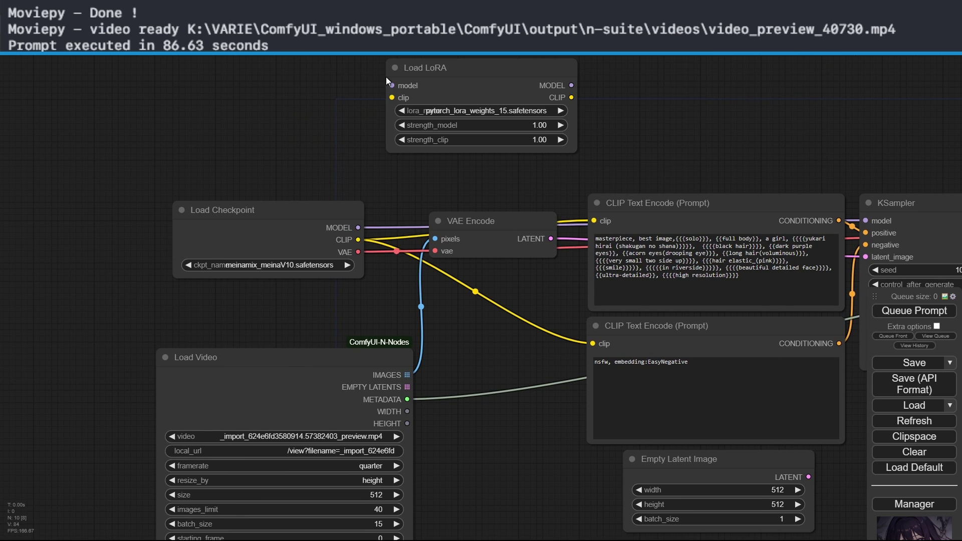
pyautogui.doubleClick(731, 62)
pyautogui.write('discre')
pyautogui.press('Return')
pyautogui.moveTo(732, 170); pyautogui.dragTo(533, 182)
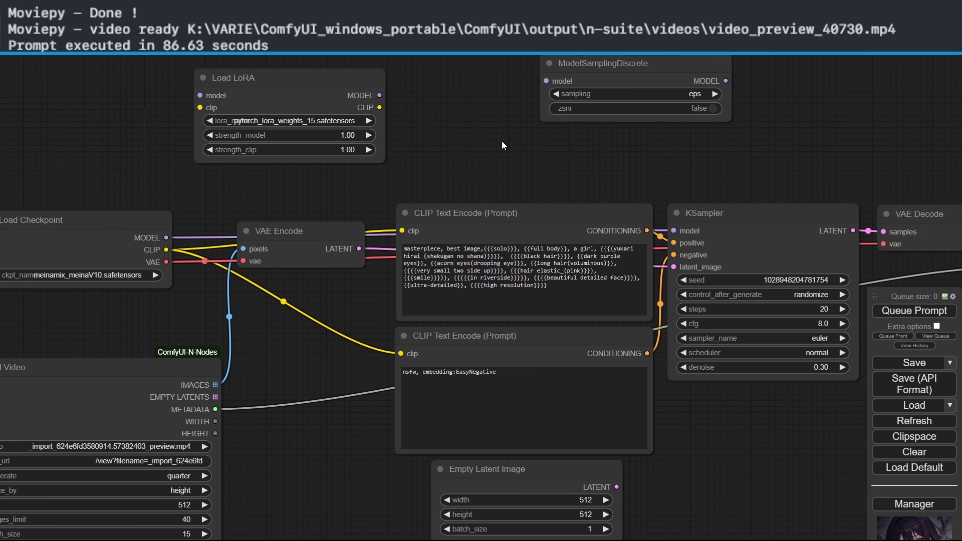
pyautogui.moveTo(601, 81); pyautogui.dragTo(522, 80)
pyautogui.click(613, 111)
pyautogui.click(606, 131)
# Step: Set the KSampler's sampler to lcm and edit its steps value
pyautogui.click(815, 355)
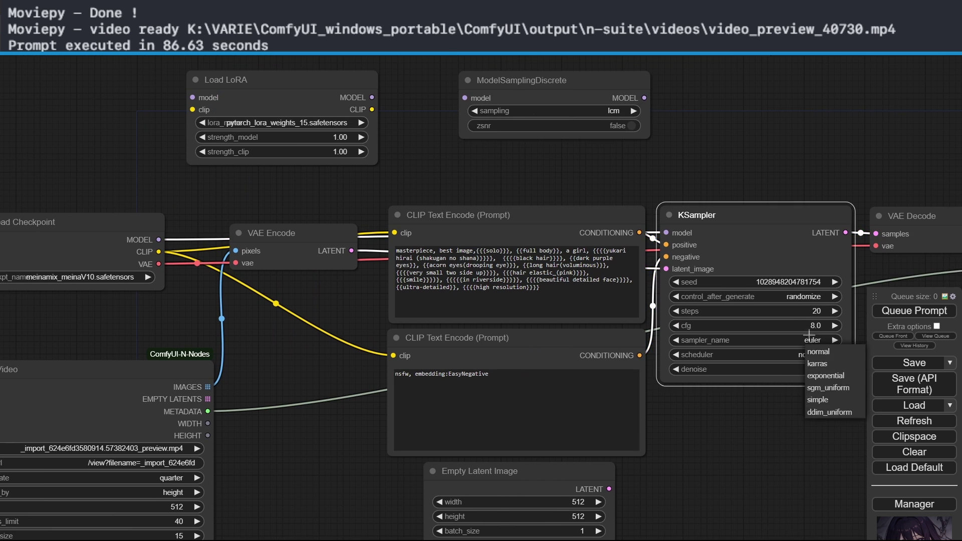
pyautogui.click(769, 339)
pyautogui.click(816, 531)
pyautogui.click(816, 312)
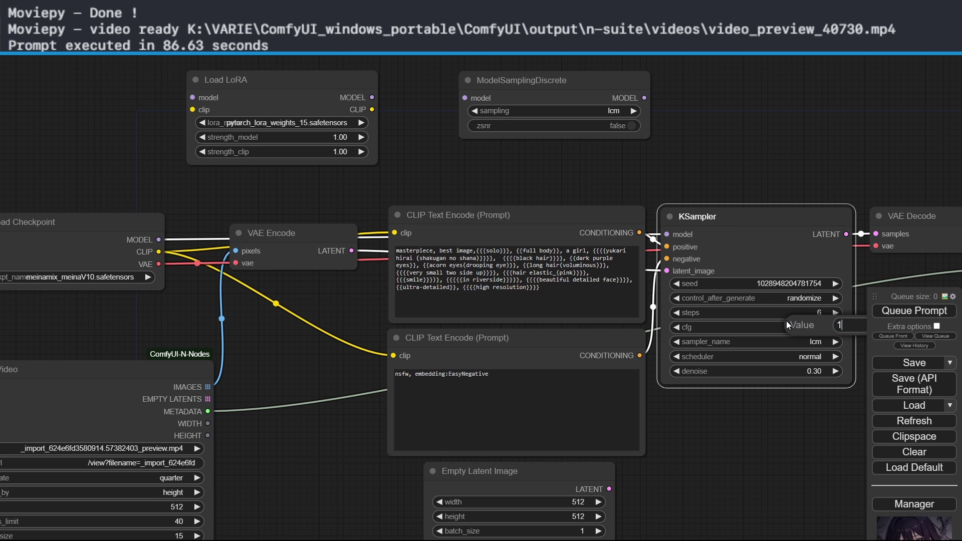
# Step: Route CLIP through the LoRA to both prompts and MODEL through ModelSamplingDiscrete to KSampler
pyautogui.moveTo(369, 166); pyautogui.dragTo(570, 158)
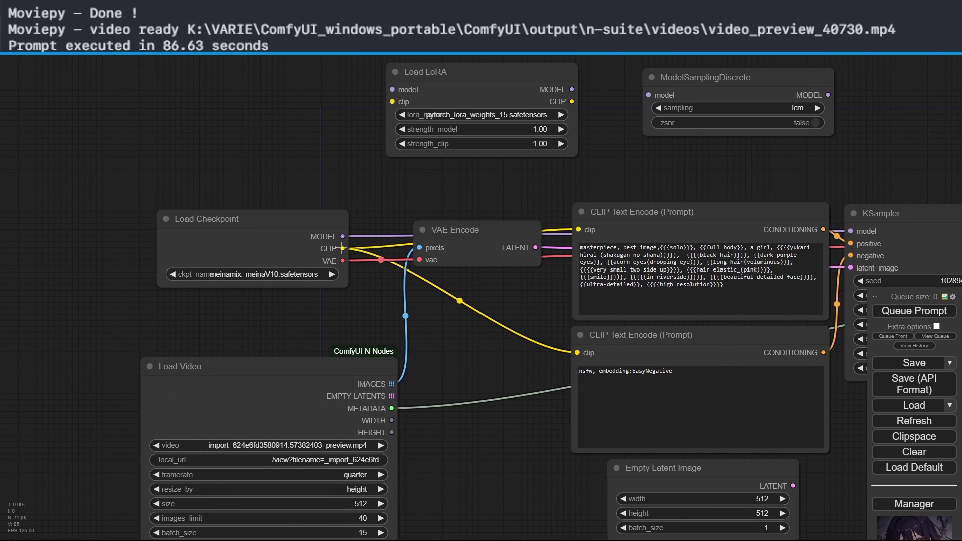
pyautogui.moveTo(342, 248); pyautogui.dragTo(393, 101)
pyautogui.moveTo(342, 236); pyautogui.dragTo(392, 89)
pyautogui.moveTo(570, 101); pyautogui.dragTo(649, 95)
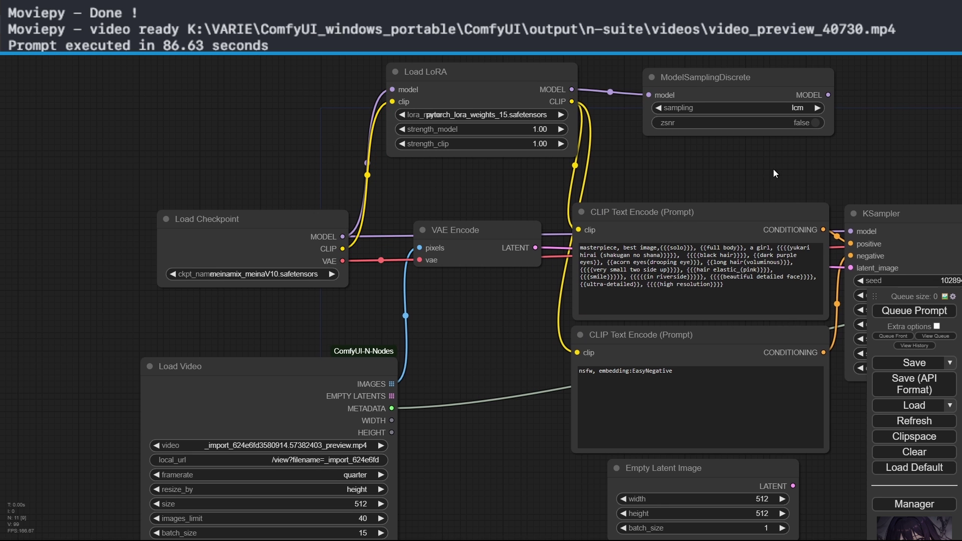
pyautogui.moveTo(701, 165); pyautogui.dragTo(477, 160)
pyautogui.moveTo(604, 90); pyautogui.dragTo(626, 227)
pyautogui.scroll(-1, 480, 300)
pyautogui.moveTo(331, 458); pyautogui.dragTo(89, 414)
# Step: Queue the LCM workflow with Ctrl+Enter, rendering the stylized clip in 30.70 seconds
pyautogui.hotkey('ctrl', 'Return')
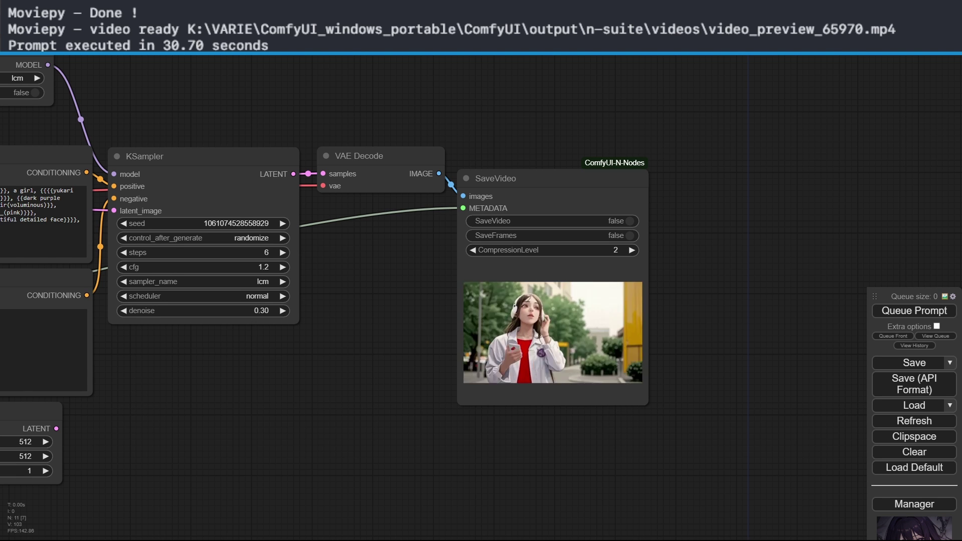
# Step: Look over the node graph and move the Load Video node up and left
pyautogui.scroll(2, 433, 385)
pyautogui.scroll(5, 452, 353)
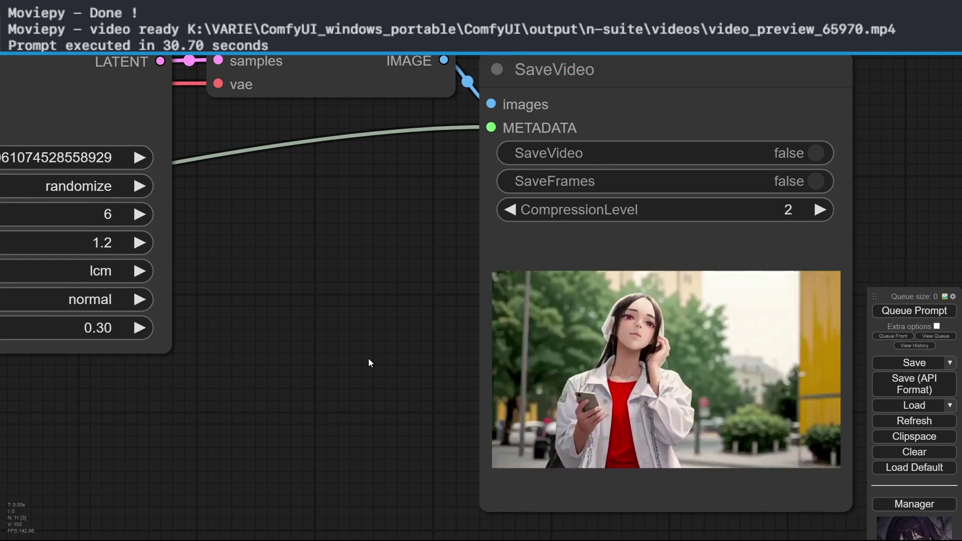
pyautogui.scroll(-4, 368, 357)
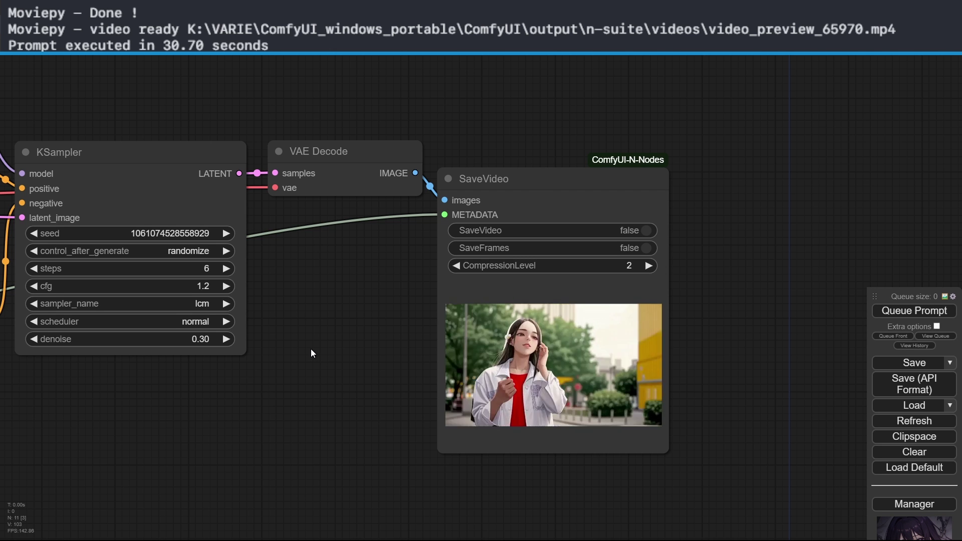
pyautogui.moveTo(309, 343); pyautogui.dragTo(525, 337)
pyautogui.scroll(-5, 525, 339)
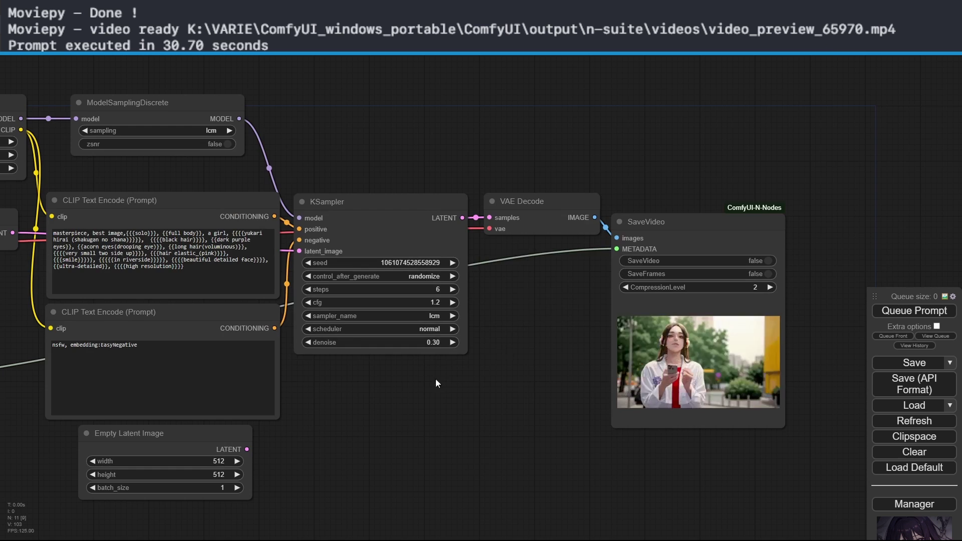
pyautogui.moveTo(434, 378); pyautogui.dragTo(364, 404)
pyautogui.scroll(3, 473, 287)
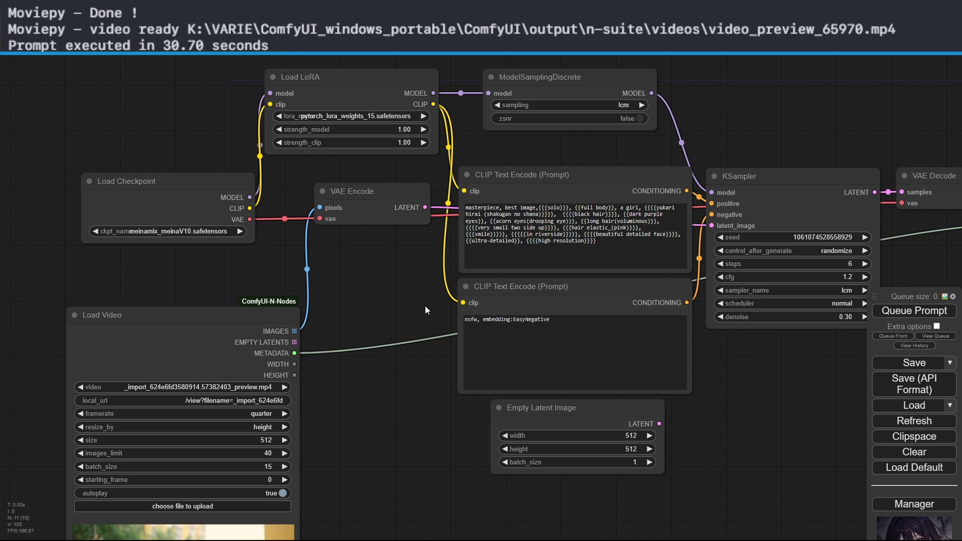
pyautogui.moveTo(365, 419); pyautogui.dragTo(341, 392)
pyautogui.moveTo(210, 285); pyautogui.dragTo(185, 245)
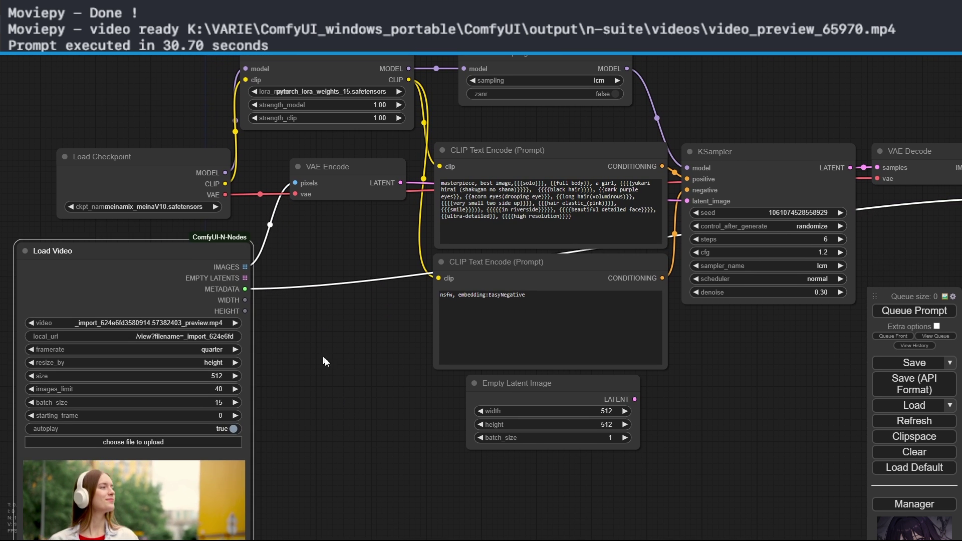
# Step: Delete the unused Empty Latent Image node
pyautogui.moveTo(360, 378); pyautogui.dragTo(300, 332)
pyautogui.moveTo(497, 337); pyautogui.dragTo(498, 339)
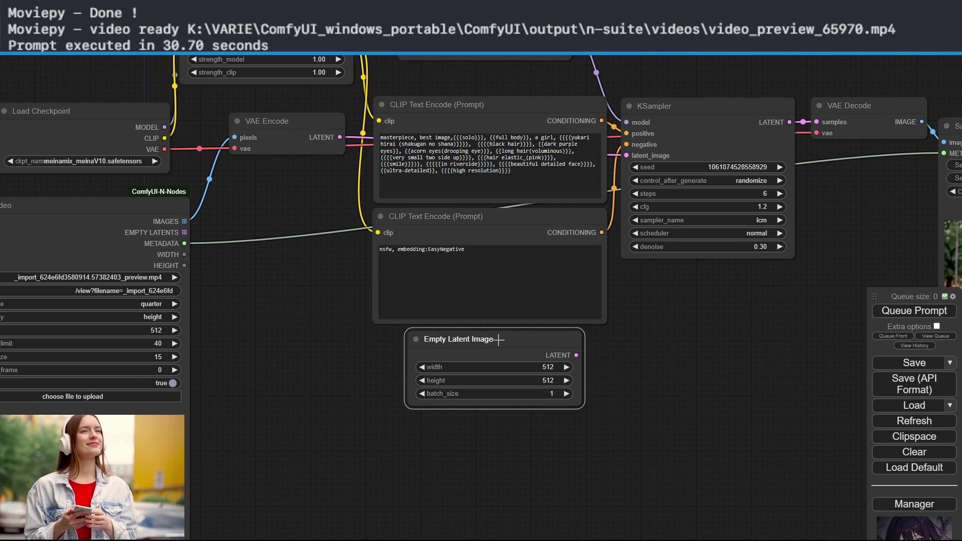
pyautogui.press('Delete')
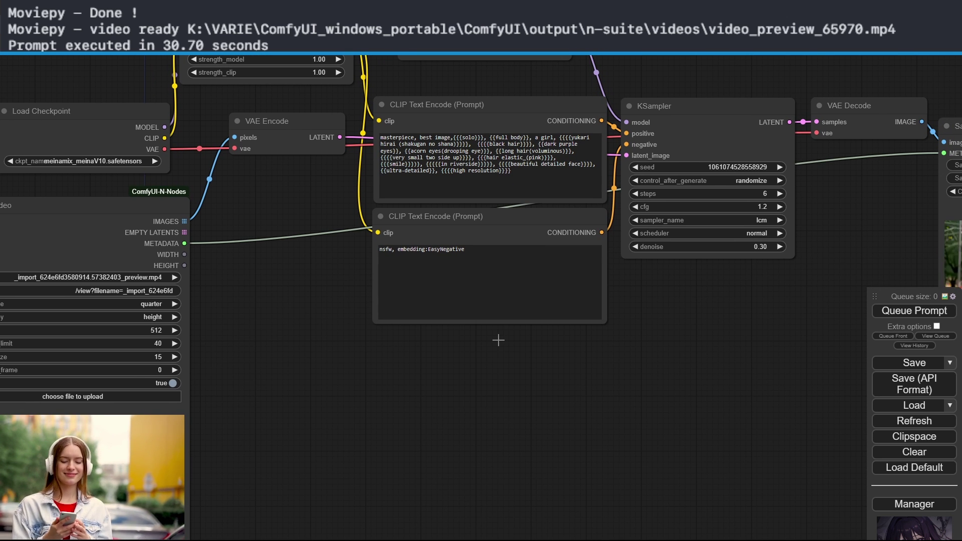
pyautogui.moveTo(604, 357); pyautogui.dragTo(180, 437)
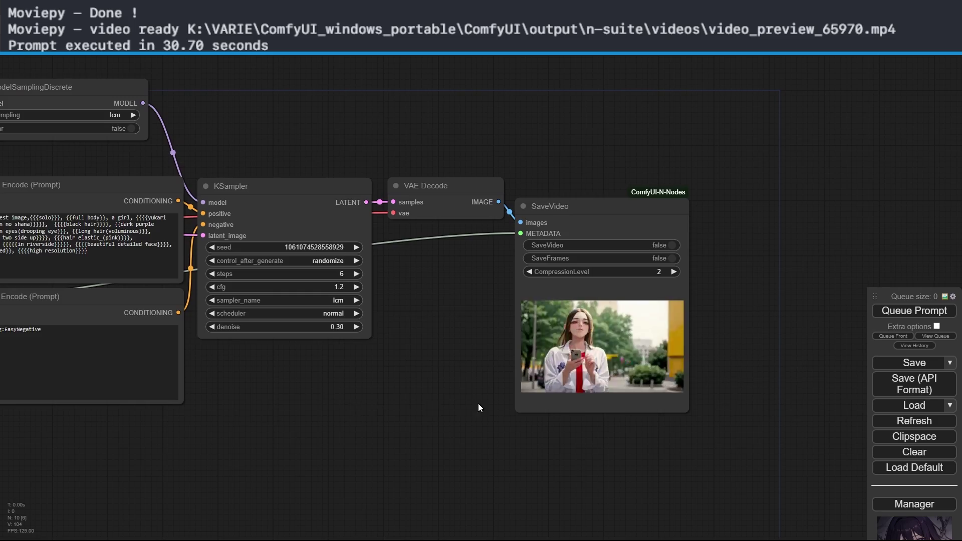